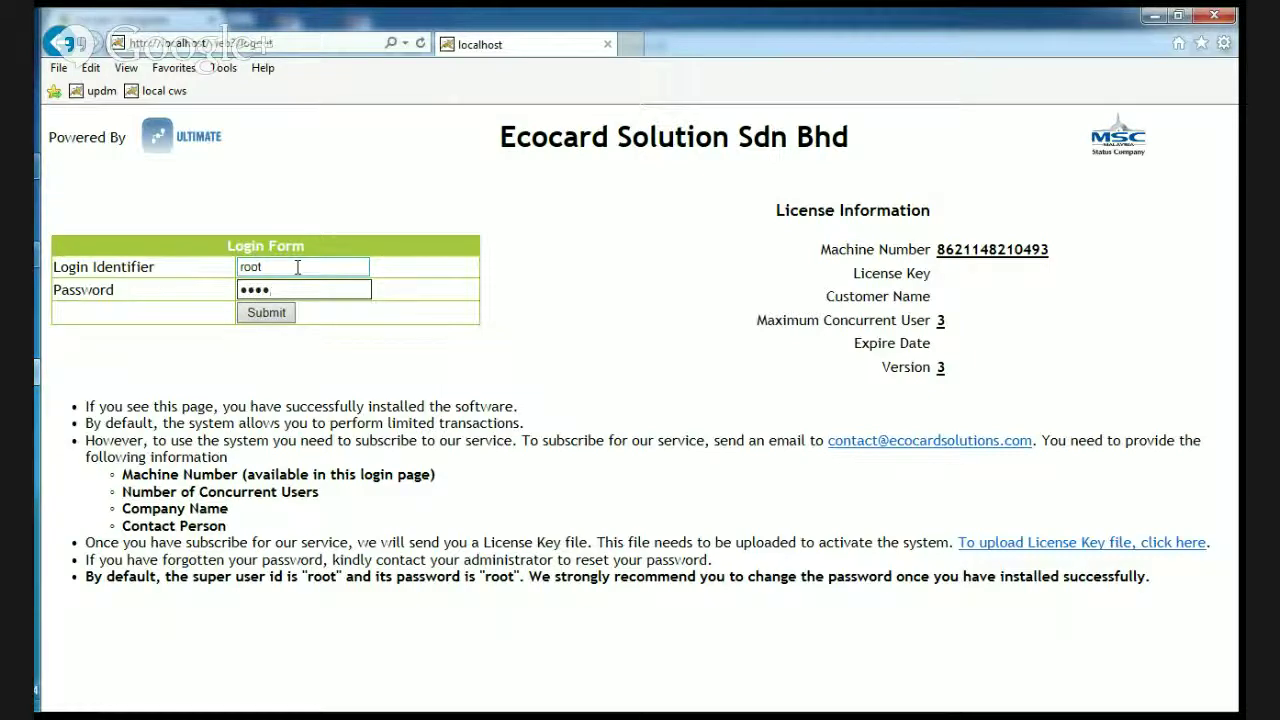
- Submit the filled-in login form to sign in to the accounting system
key("Return")
scroll(271, 354, "down", 3)
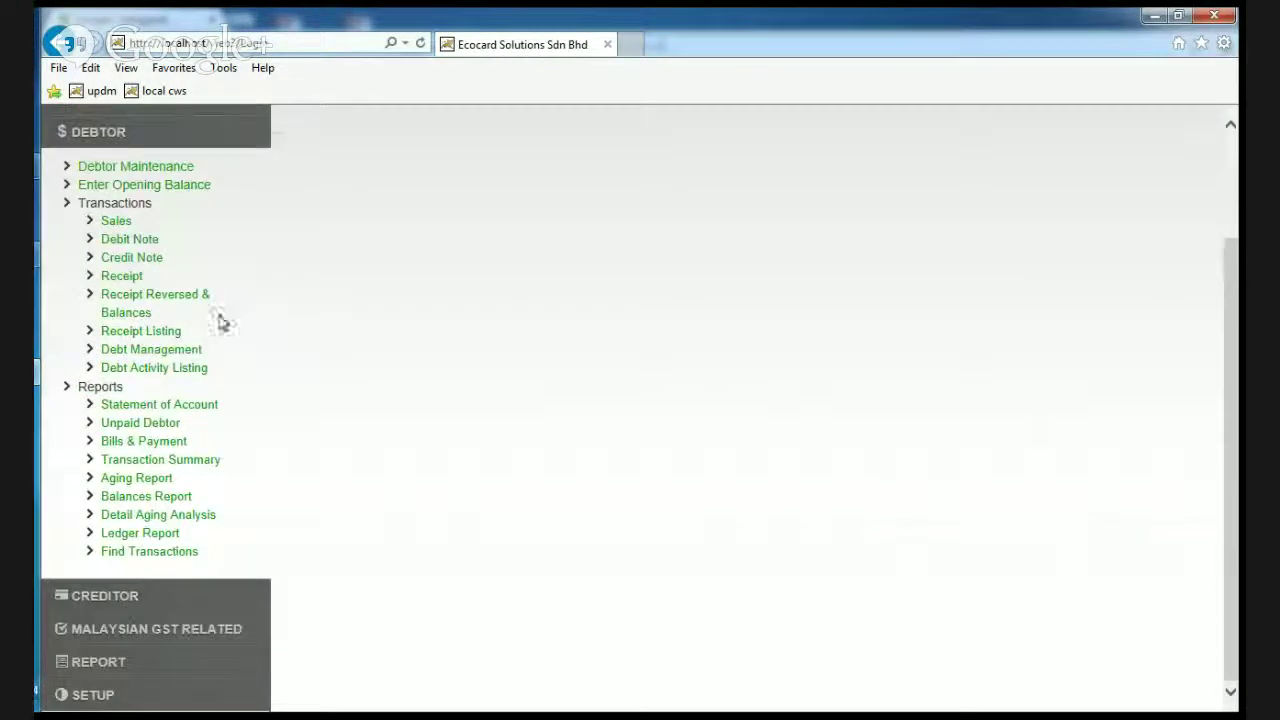
scroll(219, 320, "up", 3)
- Open invoice S206 from the debtor sales transactions and generate its printable Full Tax Invoice
left_click(118, 372)
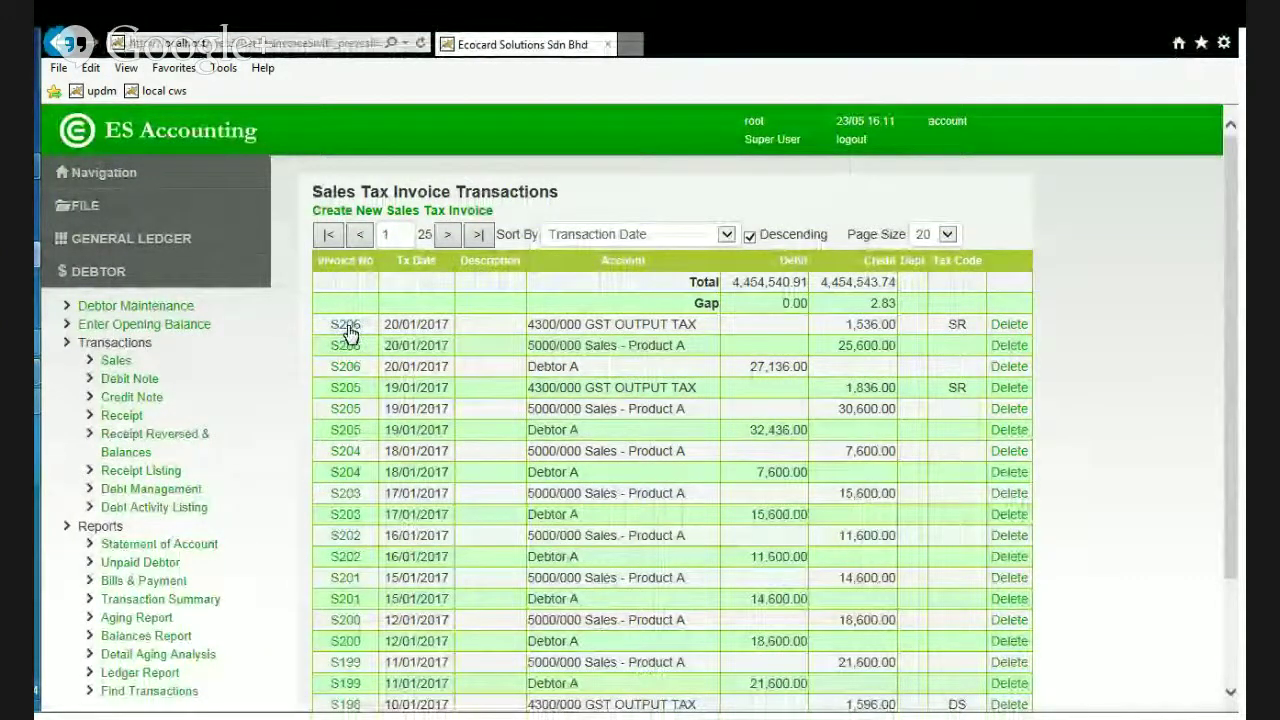
left_click(347, 327)
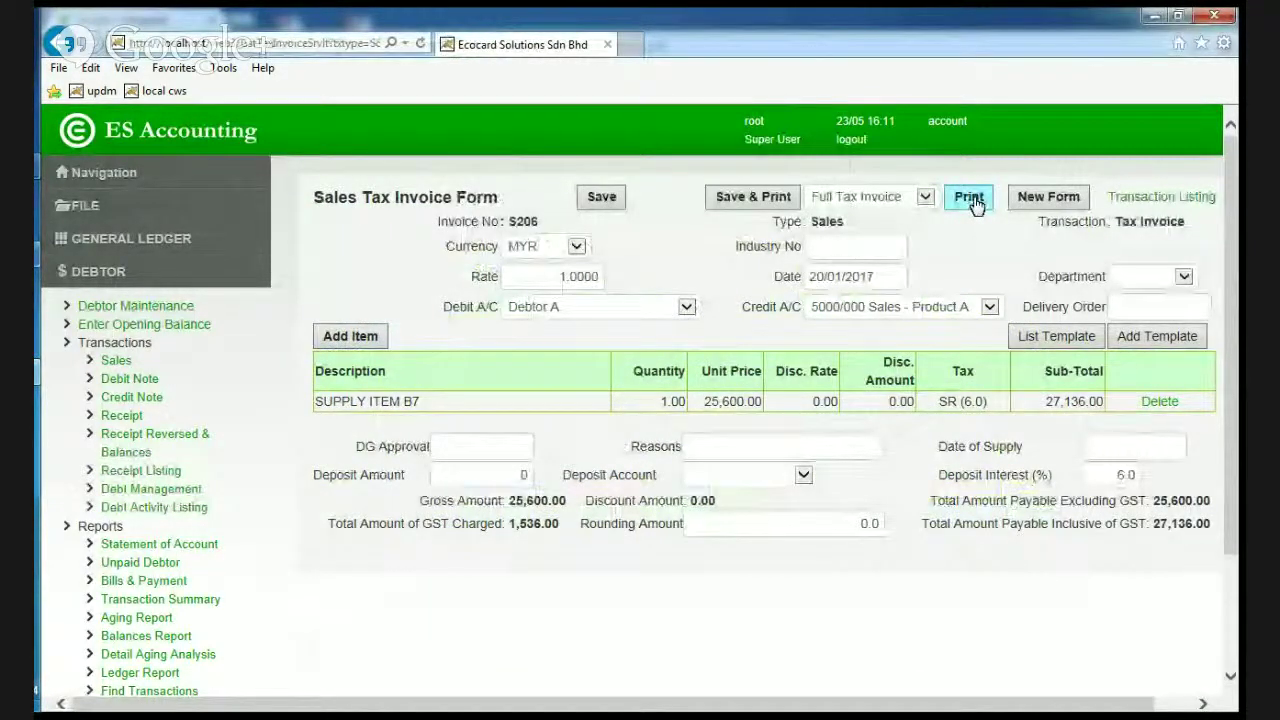
left_click(972, 198)
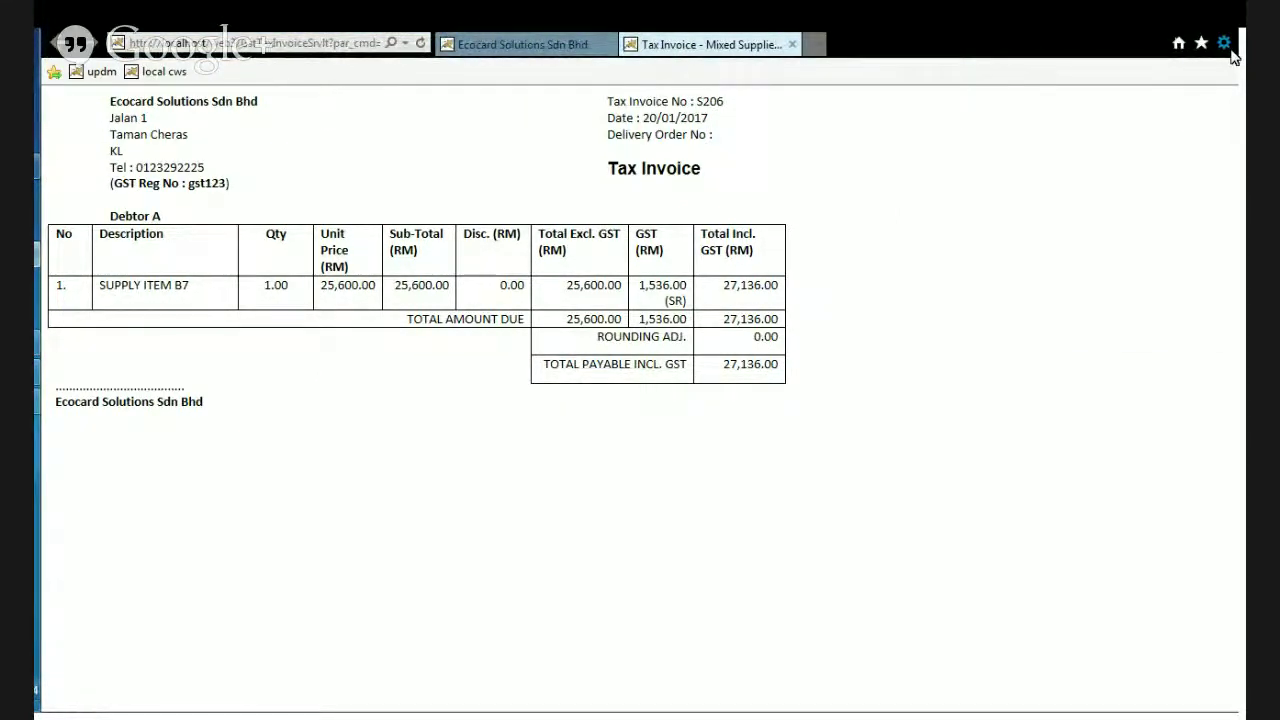
left_click(1224, 43)
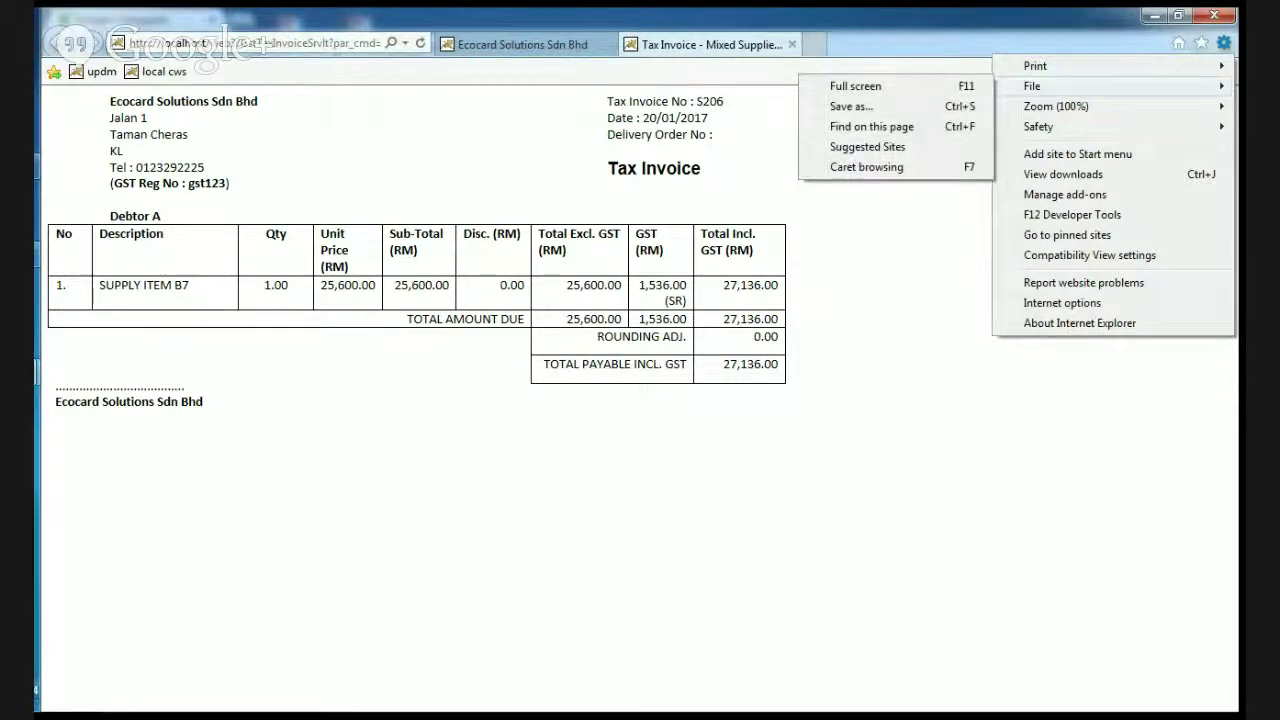
mouse_move(1090, 66)
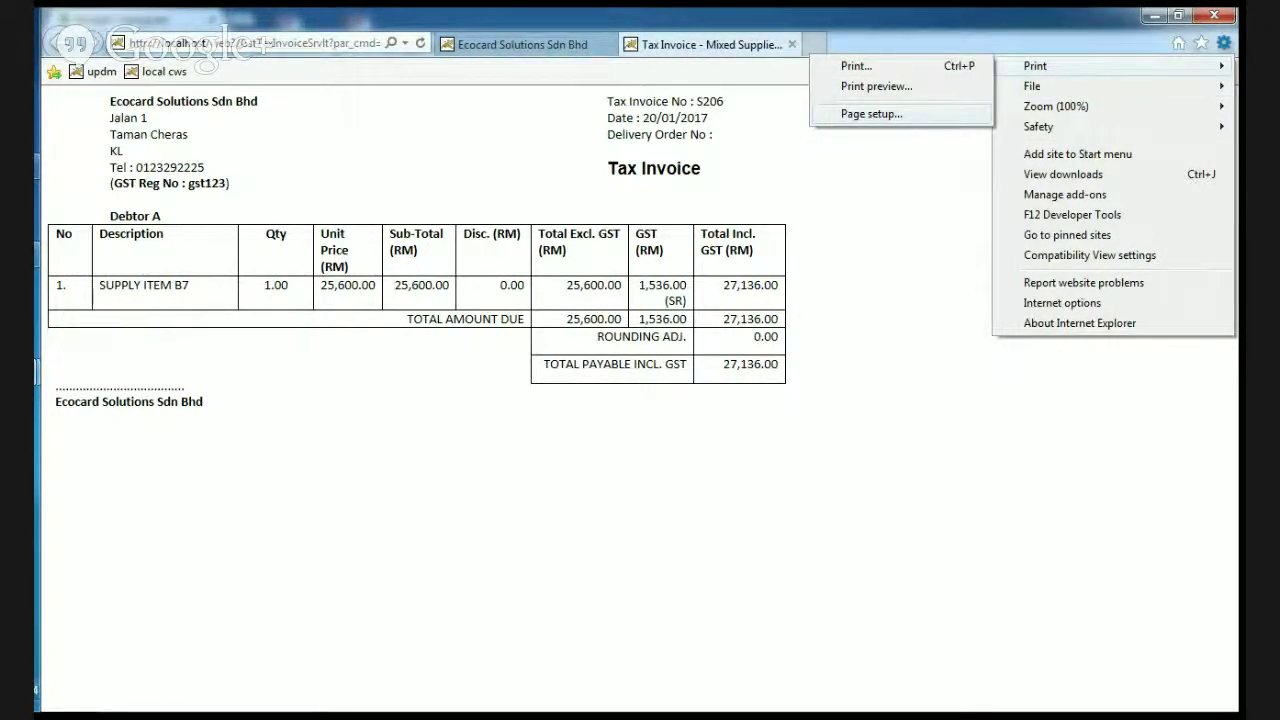
left_click(871, 113)
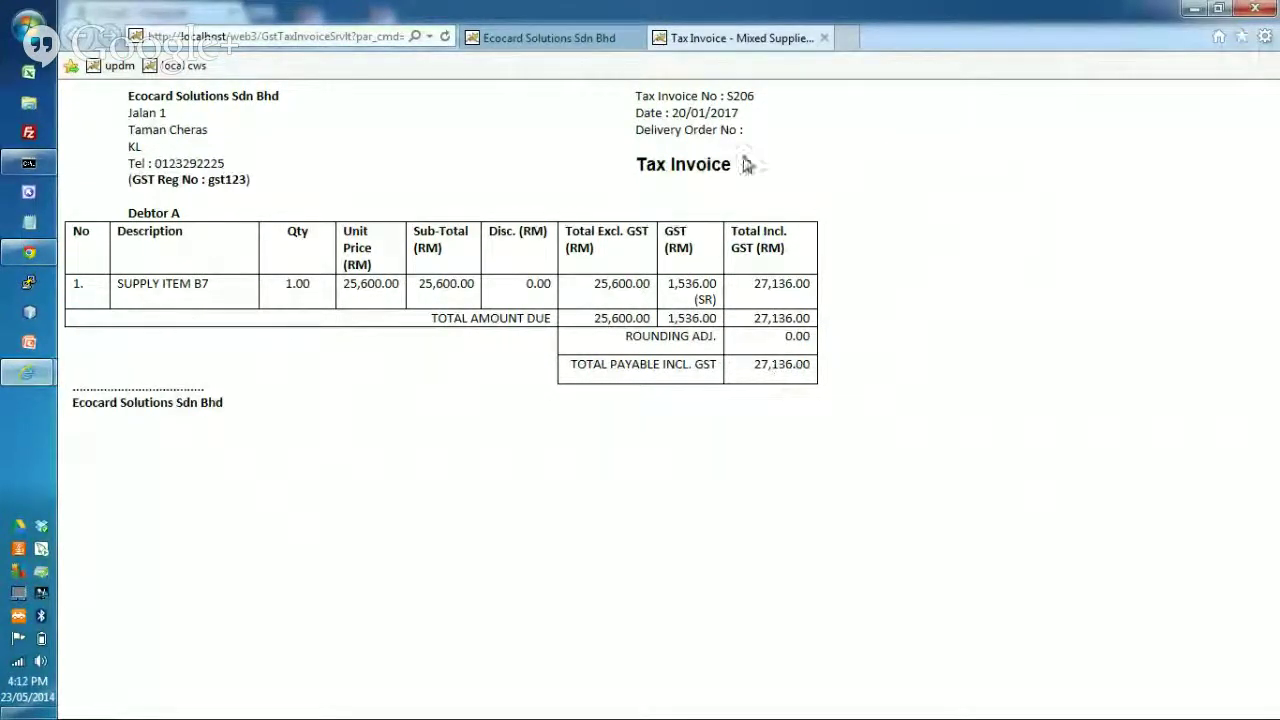
left_click(1266, 38)
mouse_move(1247, 57)
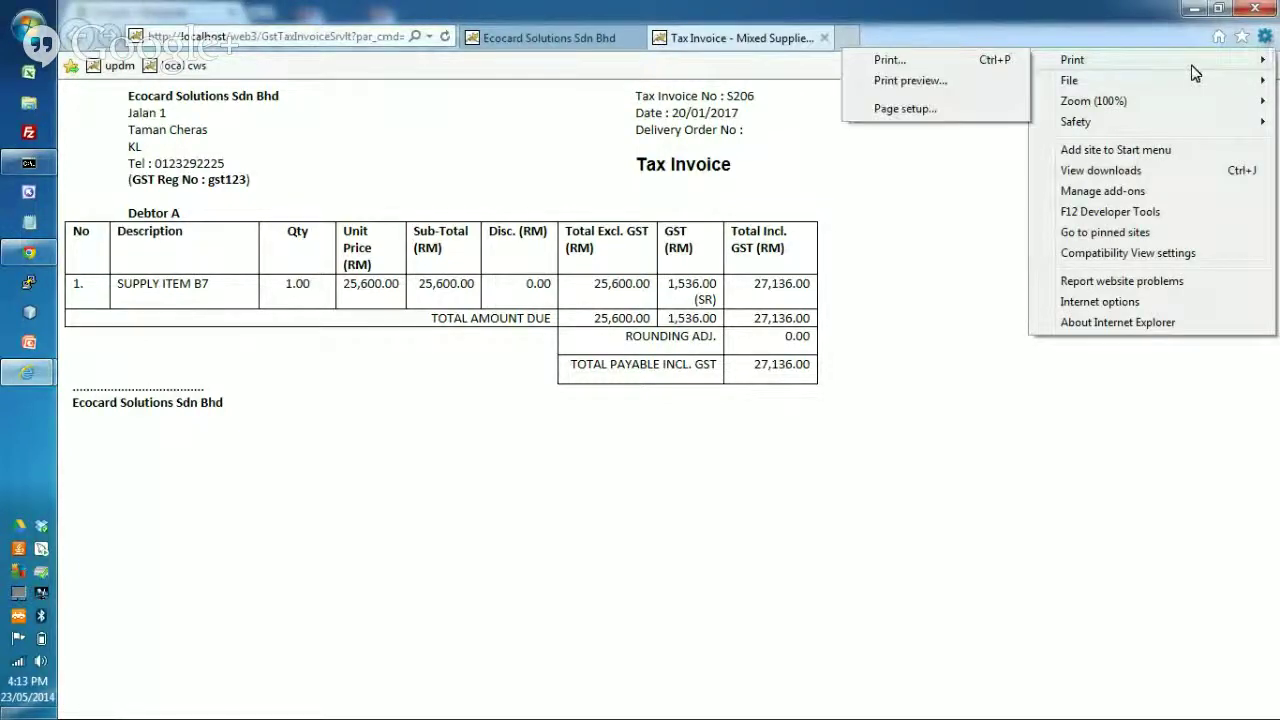
left_click(905, 110)
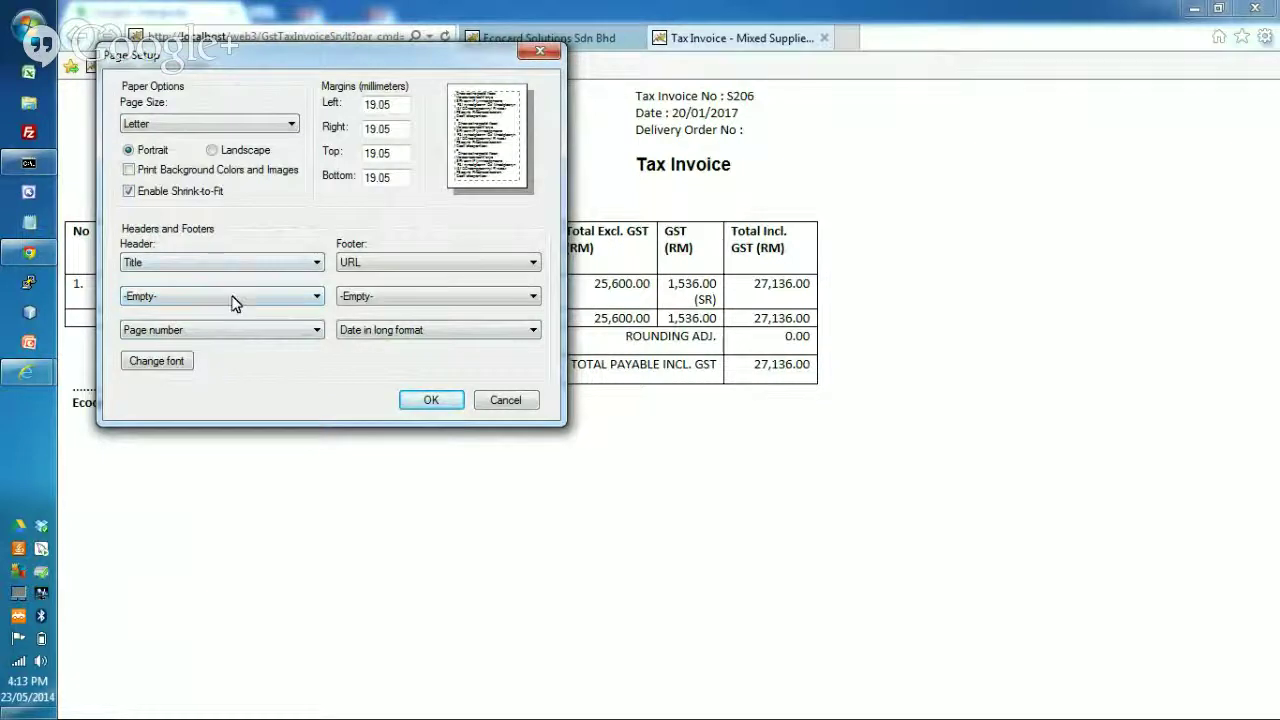
left_click(228, 263)
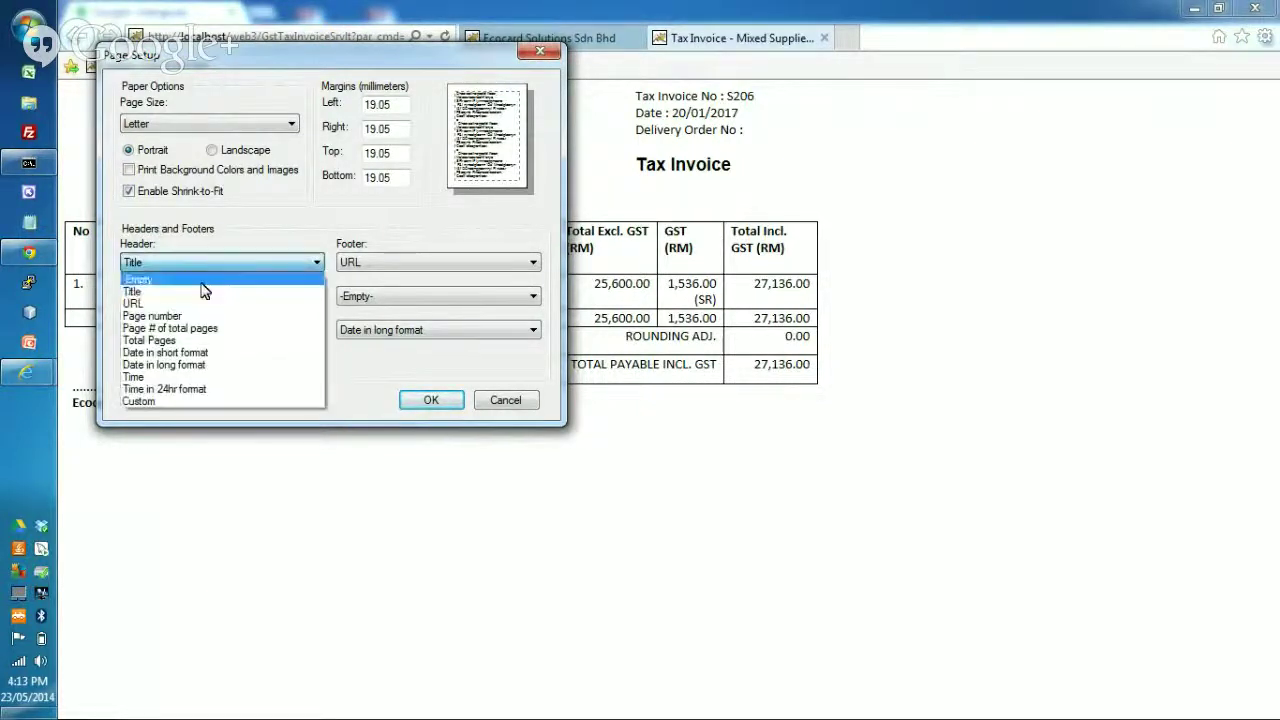
left_click(508, 410)
left_click(510, 405)
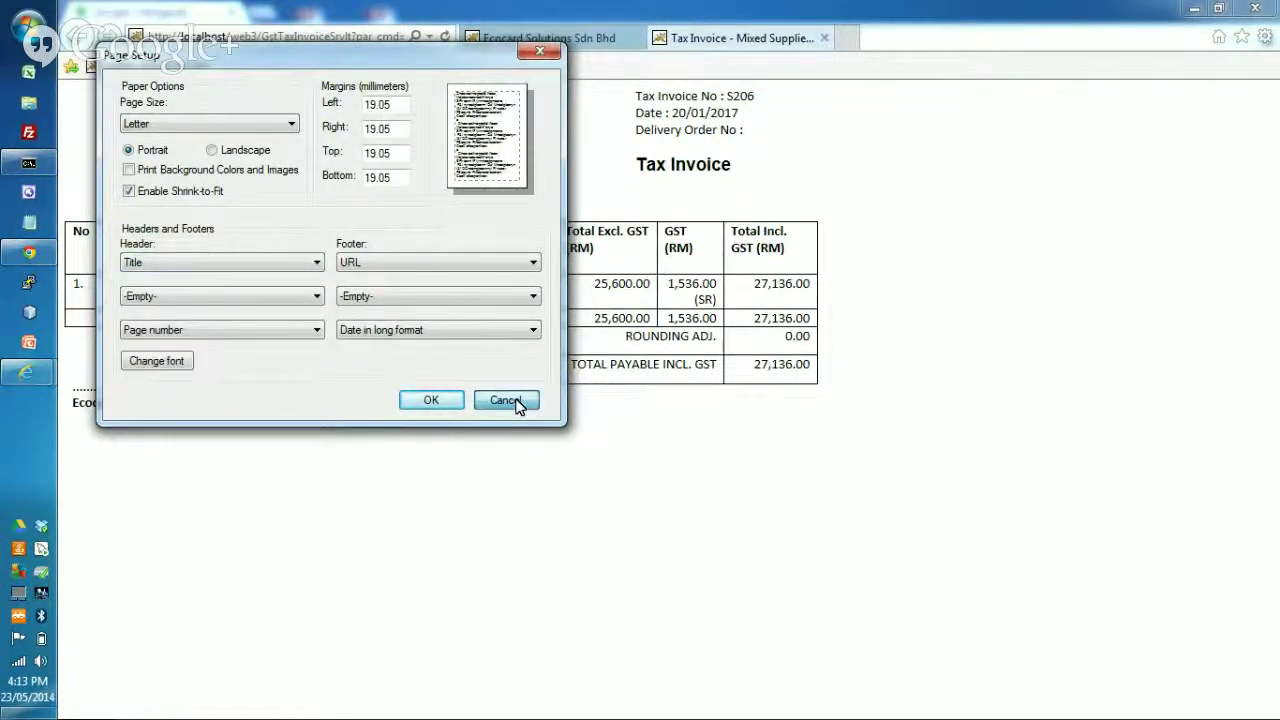
- Check the header and footer text of the tax invoice in print preview and close the preview
left_click(1266, 38)
mouse_move(1090, 60)
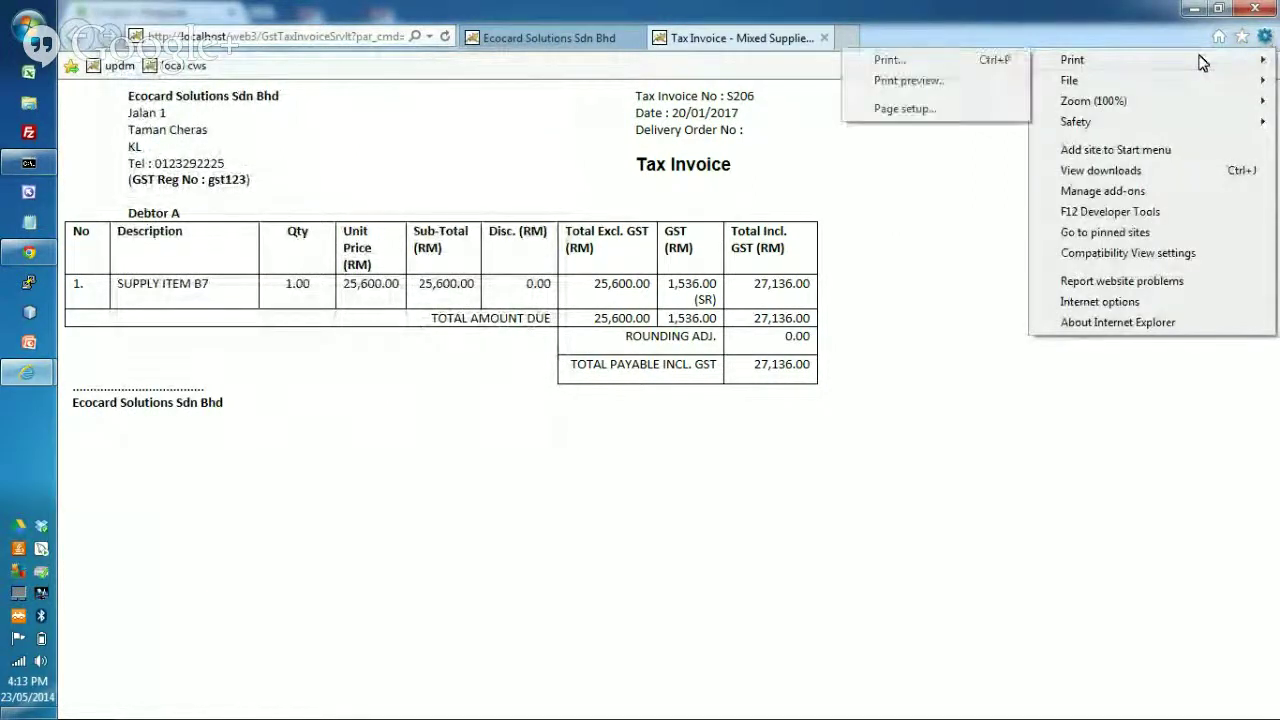
left_click(991, 77)
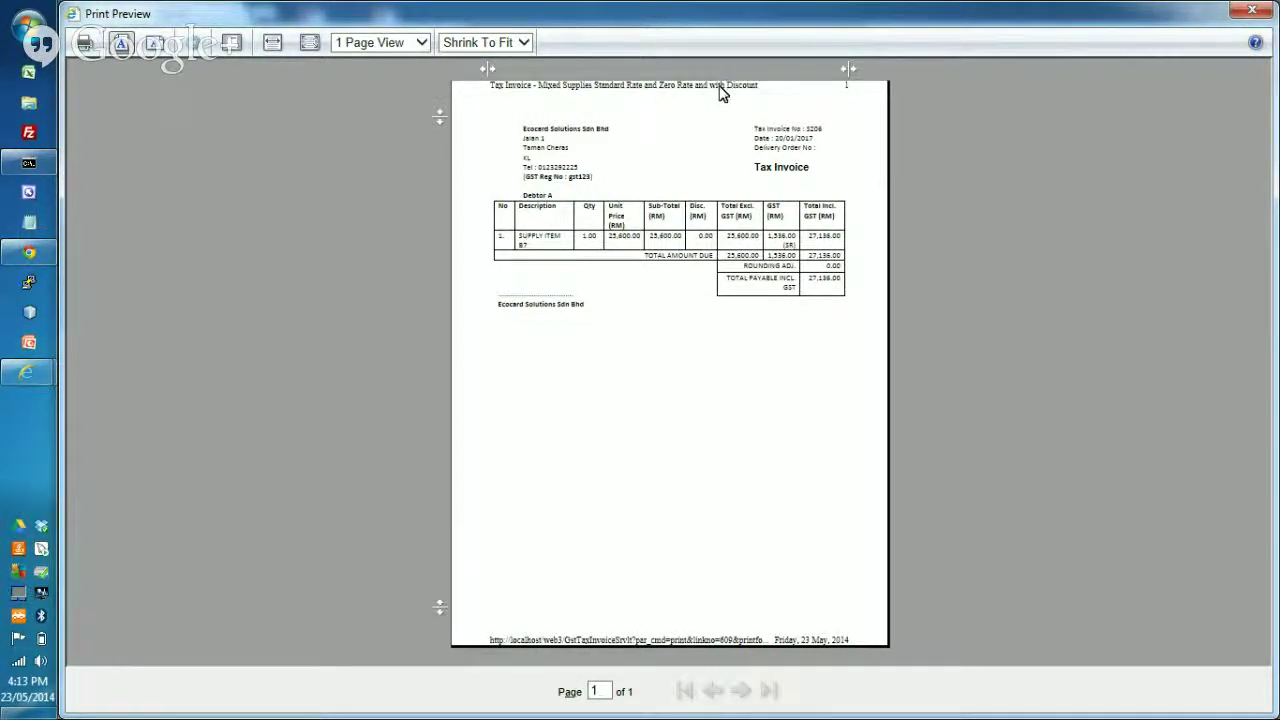
left_click(1258, 12)
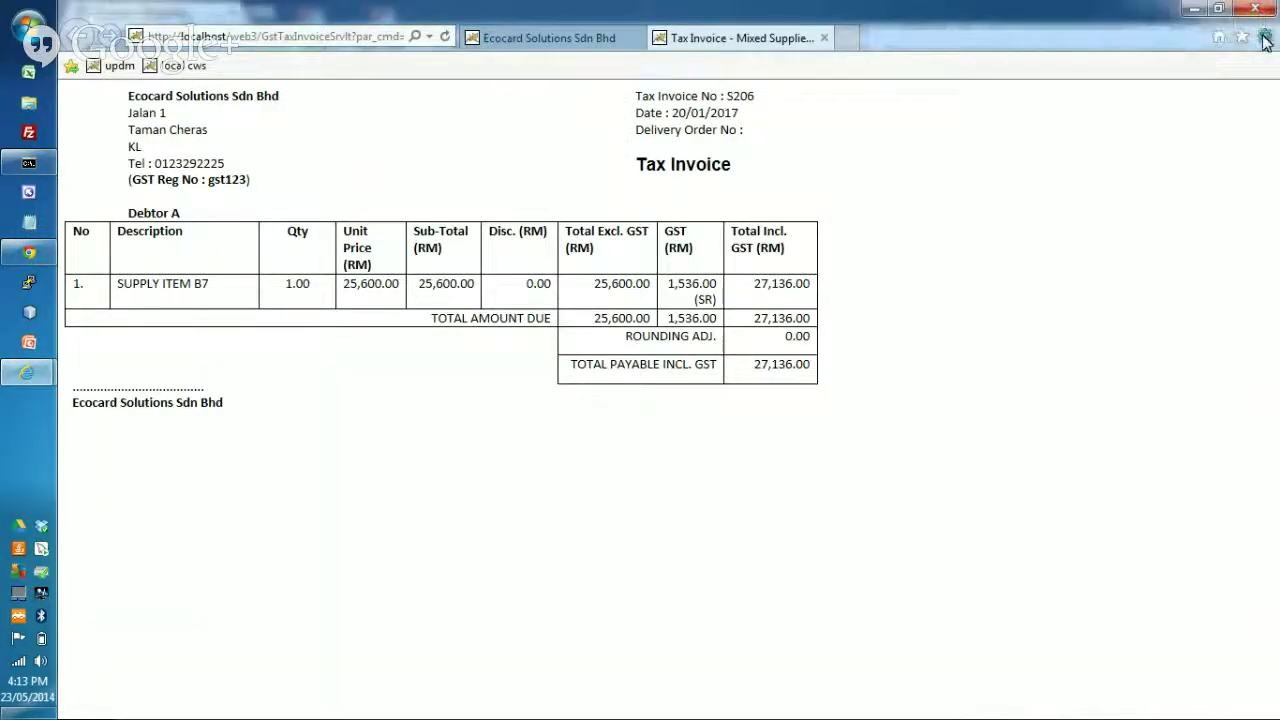
- In the page setup, set the first and third header entries to Empty
left_click(1264, 38)
mouse_move(1107, 63)
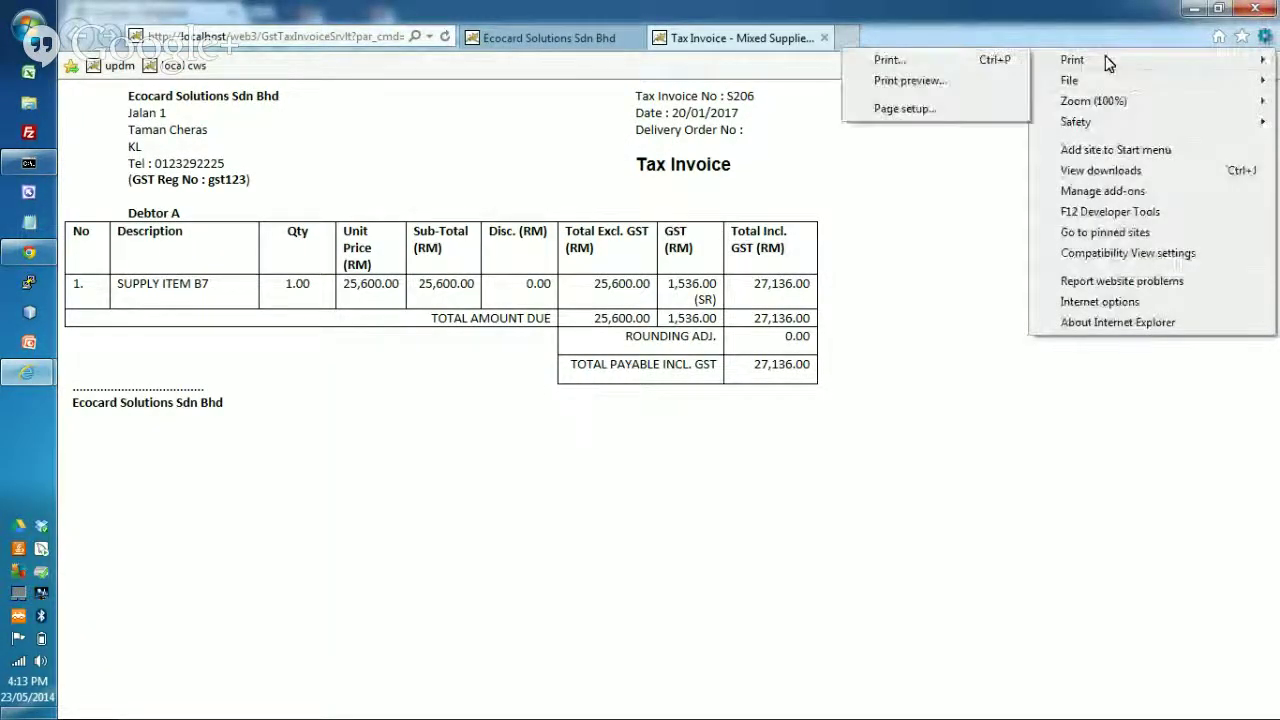
left_click(907, 110)
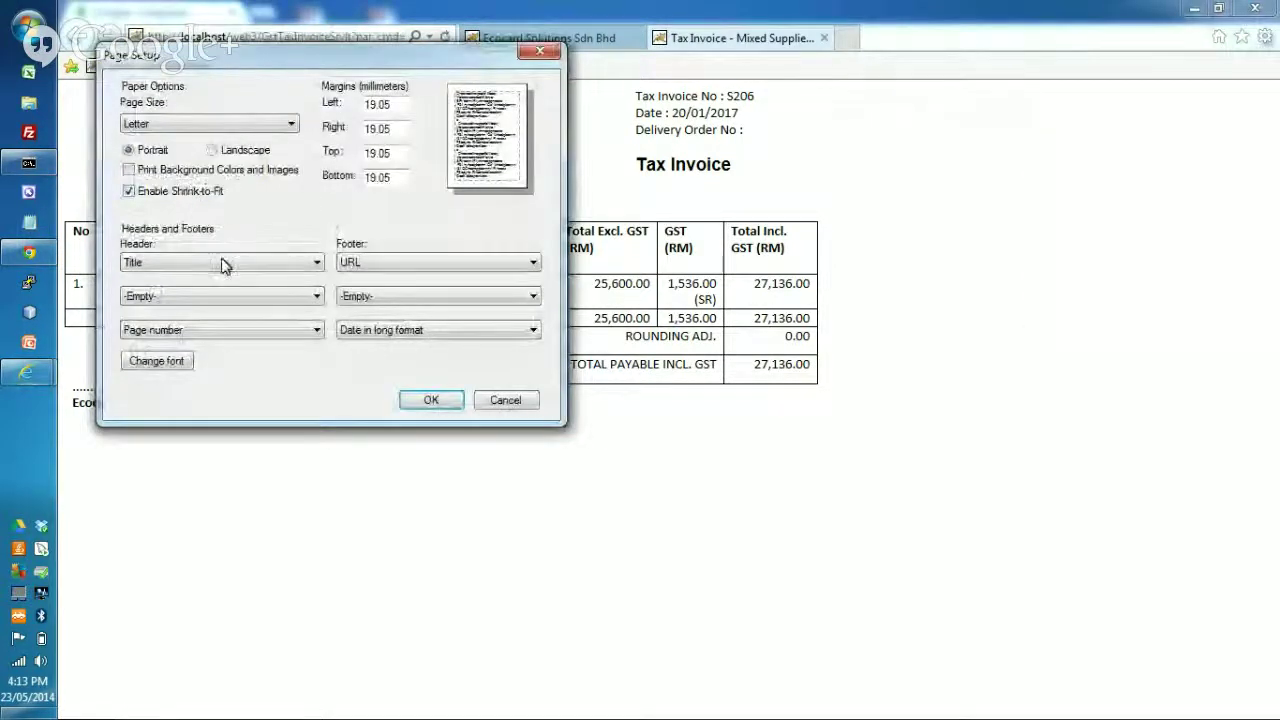
left_click(214, 264)
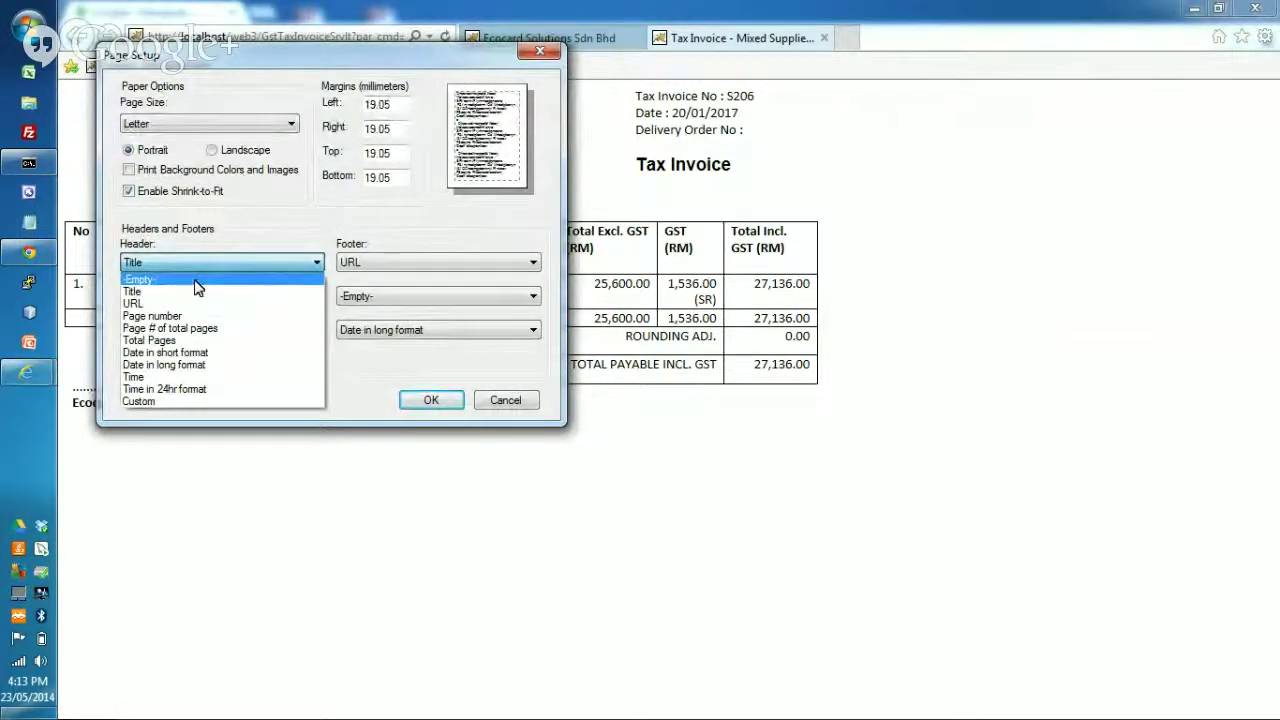
left_click(196, 281)
left_click(186, 334)
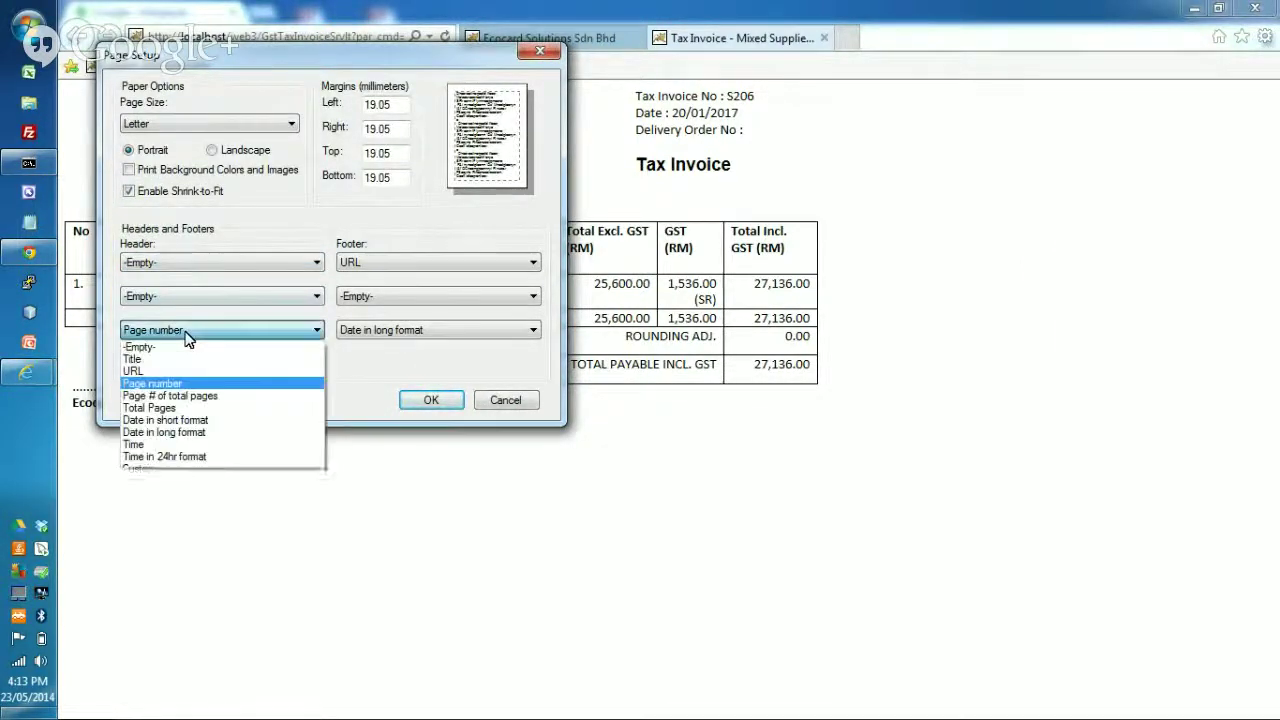
left_click(190, 348)
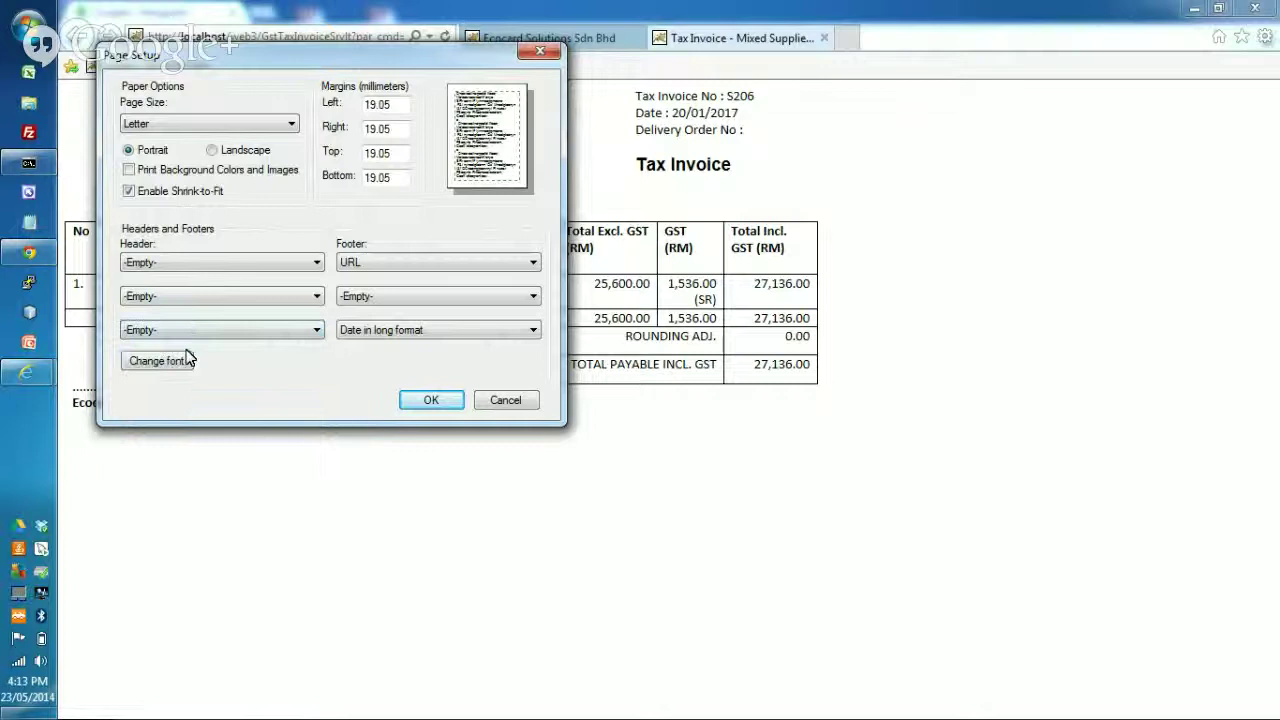
- Set all three footer entries to Empty and apply the page setup
left_click(385, 266)
left_click(390, 279)
left_click(357, 296)
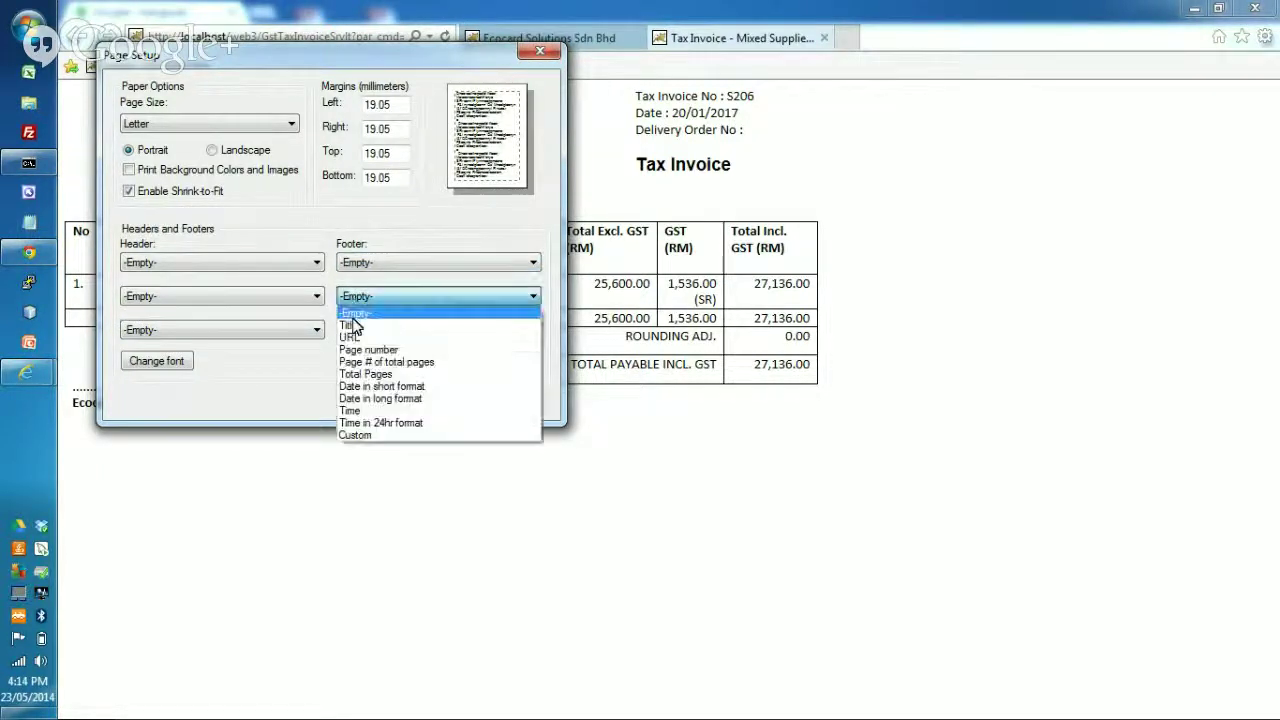
left_click(358, 313)
left_click(371, 331)
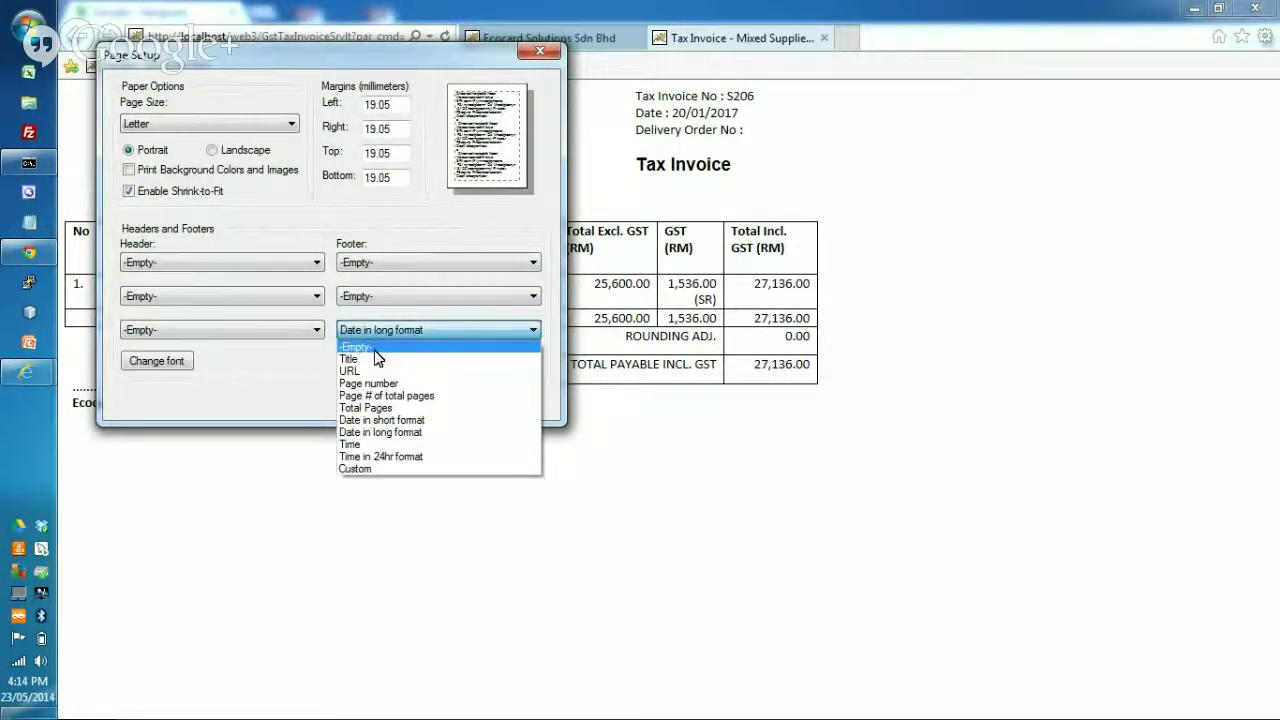
left_click(375, 349)
left_click(429, 398)
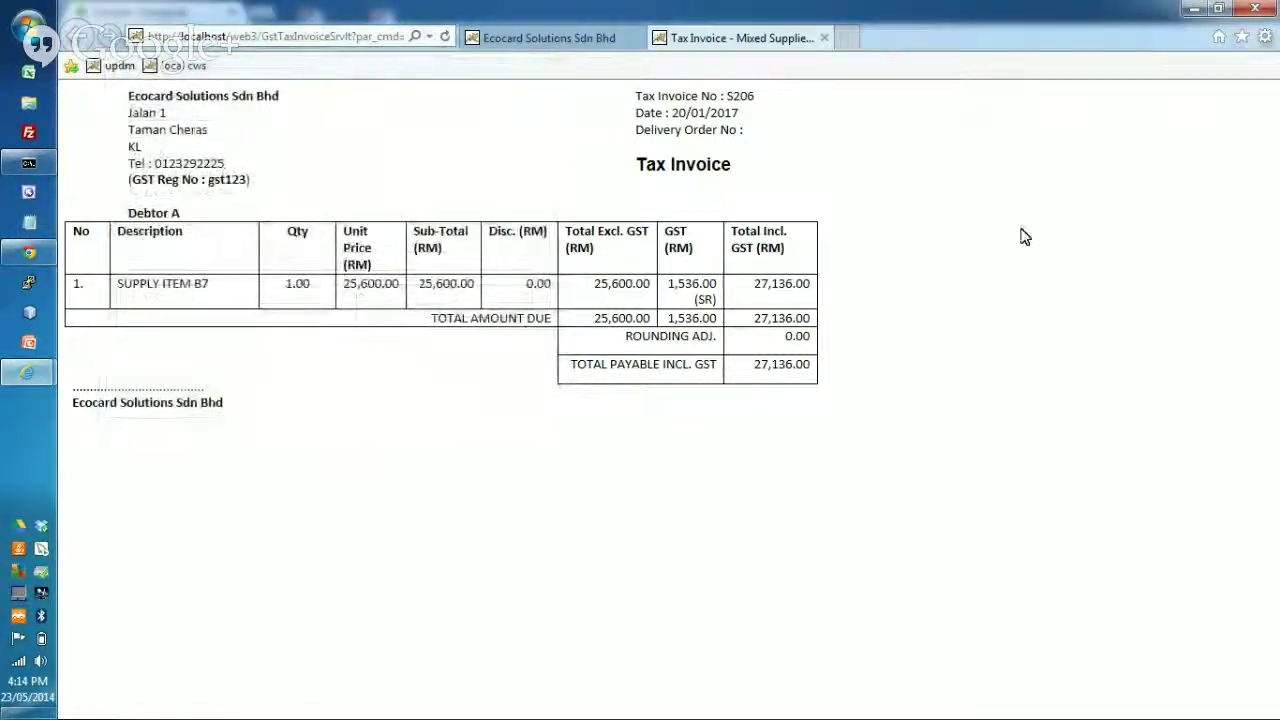
- Preview the tax invoice printout again to check the page edges, and close the preview
left_click(1265, 36)
mouse_move(1113, 66)
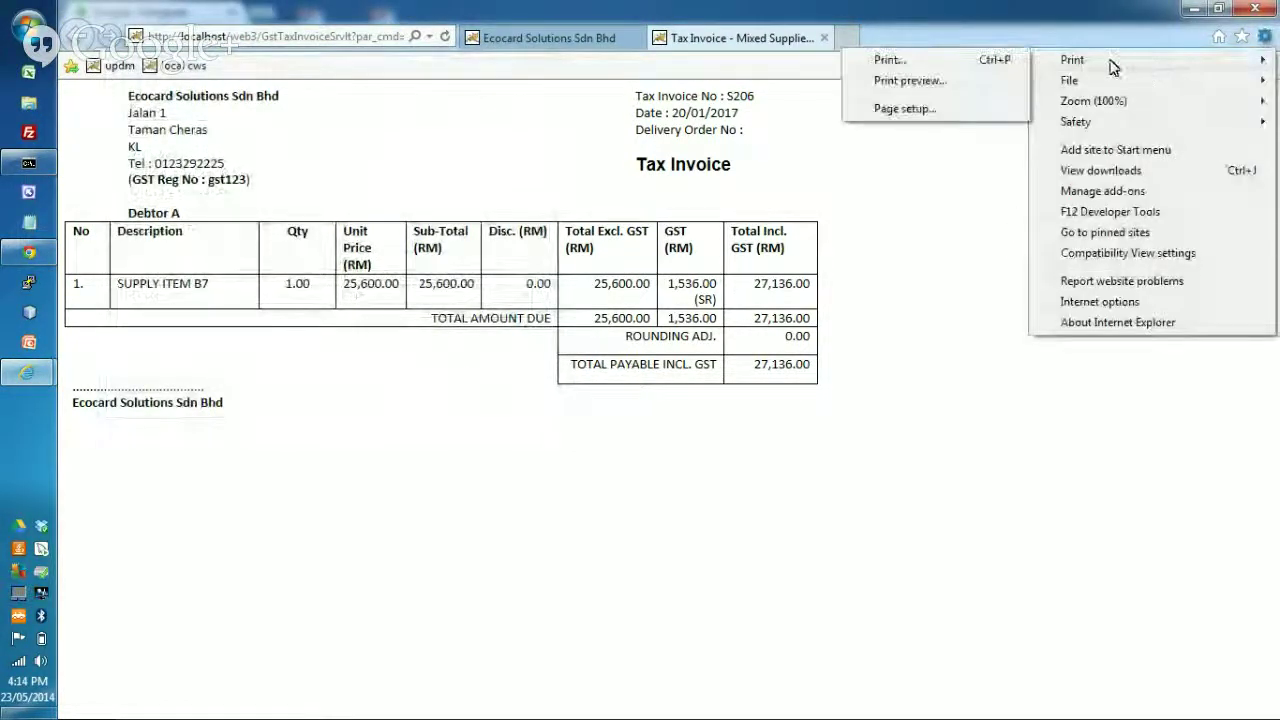
left_click(910, 84)
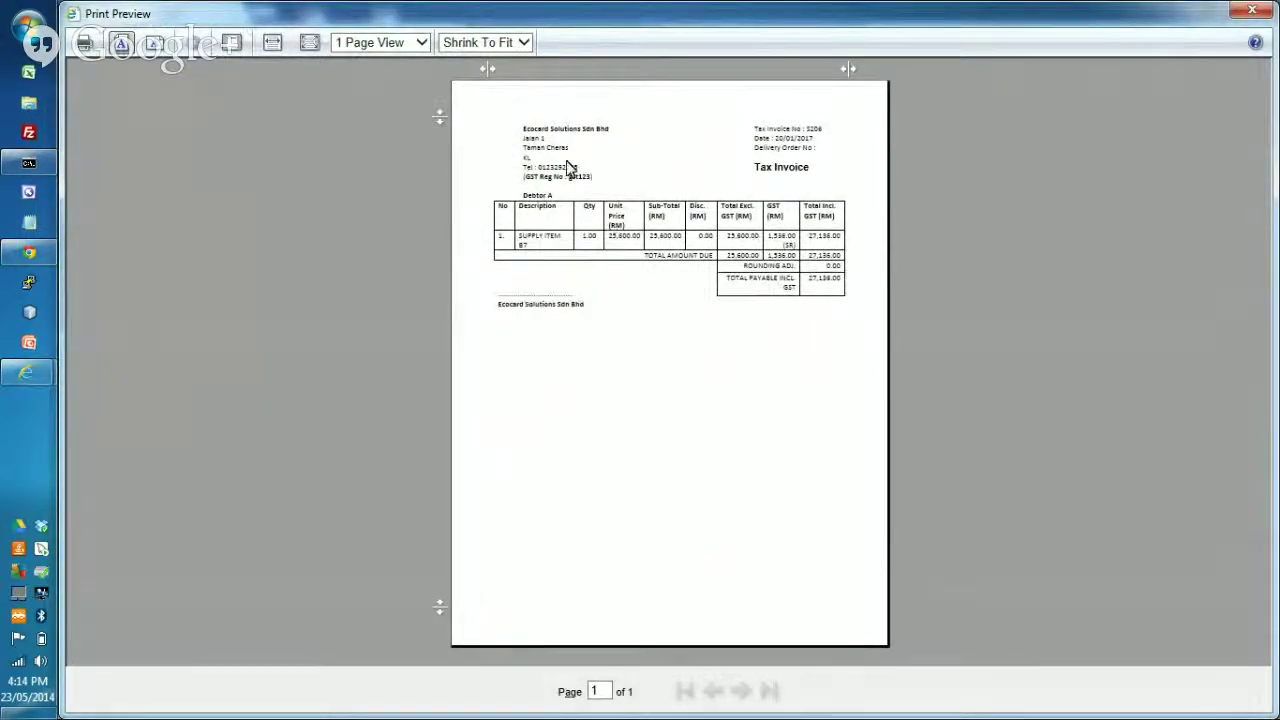
left_click(1254, 12)
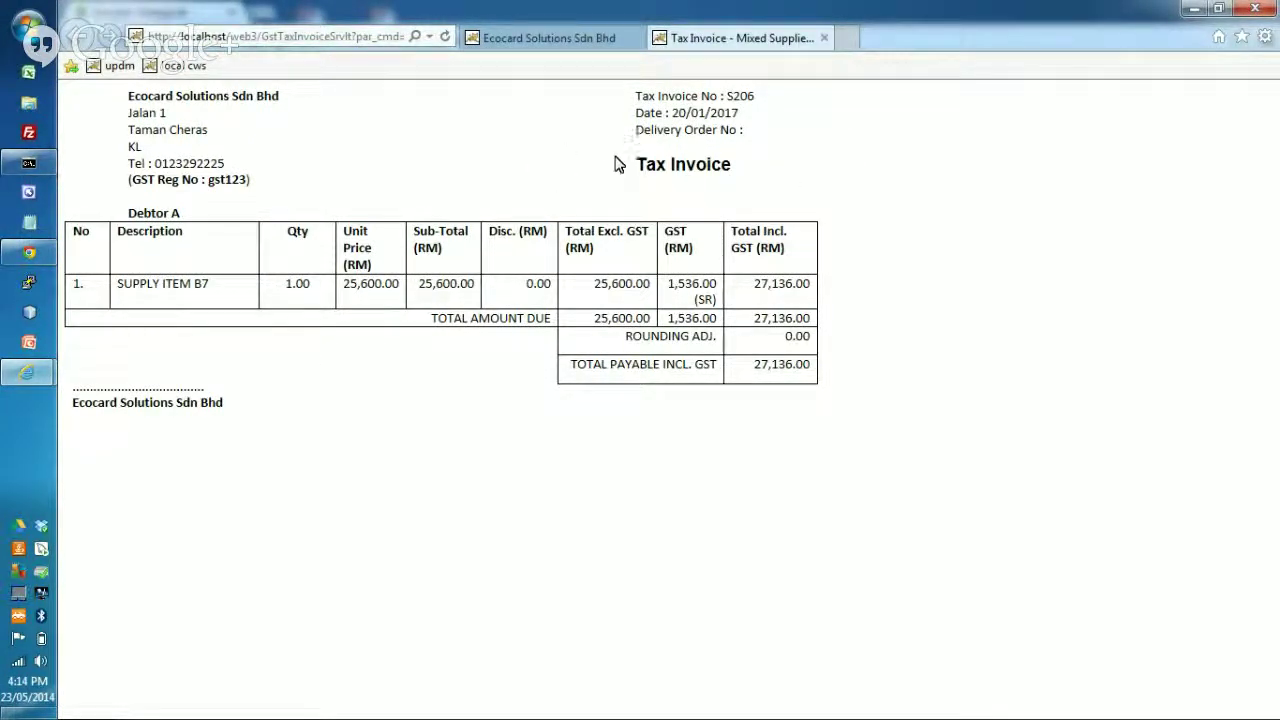
- Close the printable invoice and open Tax Invoice Header/Trailer Customization in the Account Module Setup
left_click(824, 38)
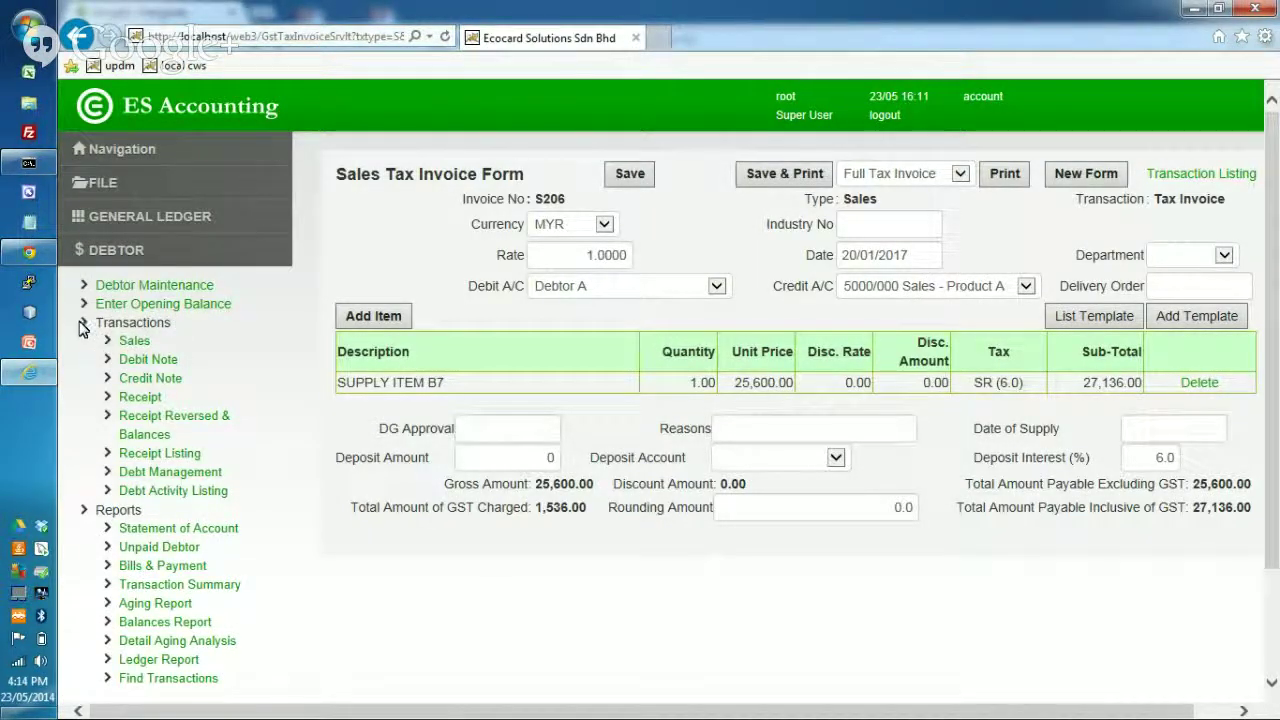
left_click(116, 250)
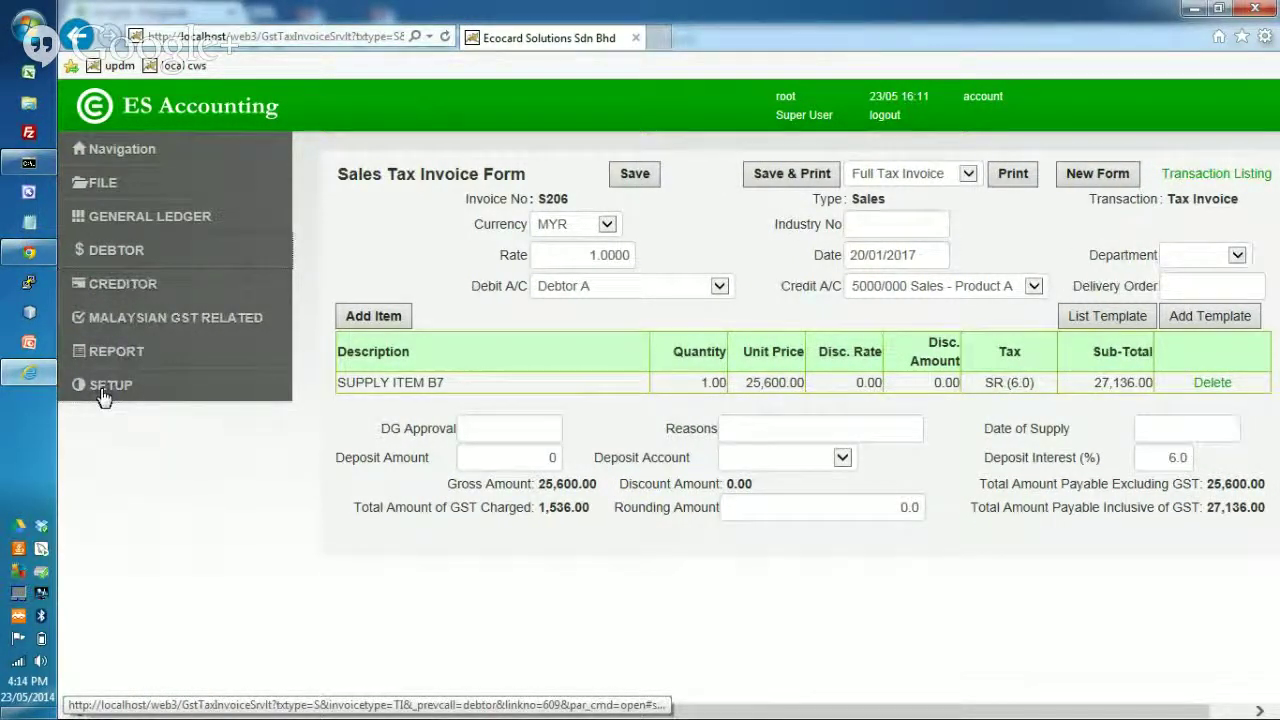
left_click(103, 390)
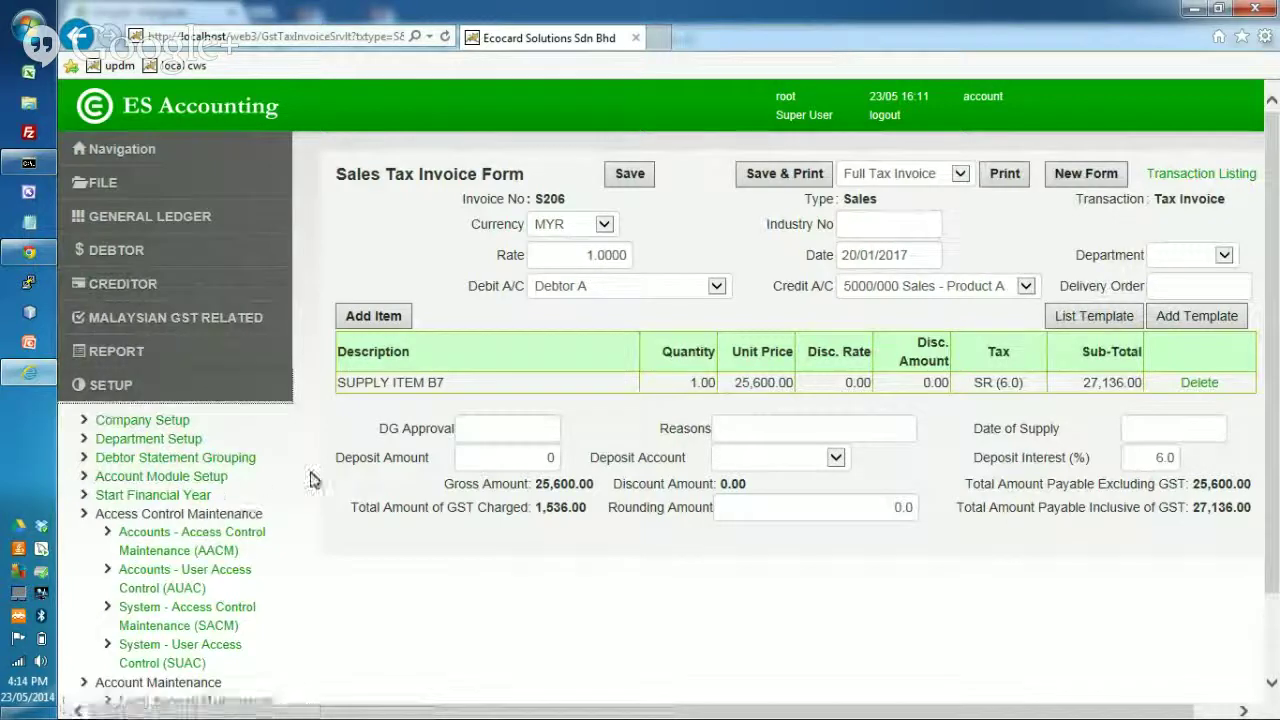
scroll(362, 453, "down", 2)
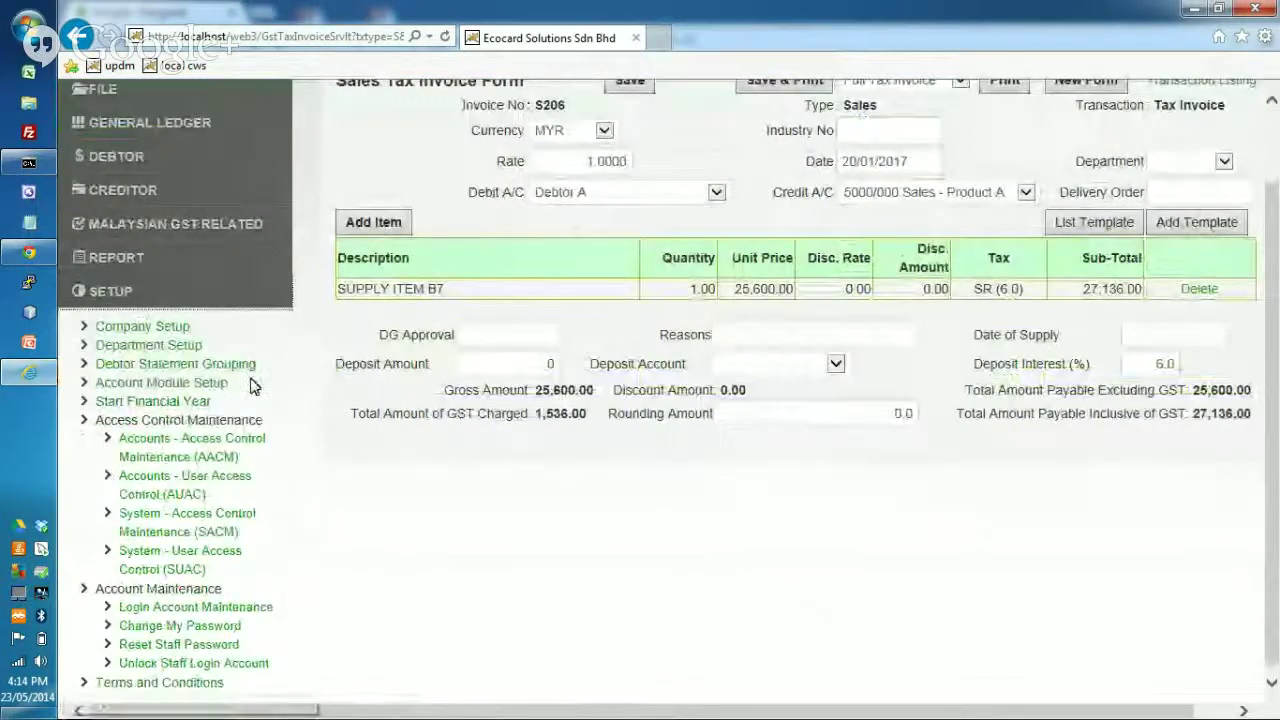
left_click(193, 387)
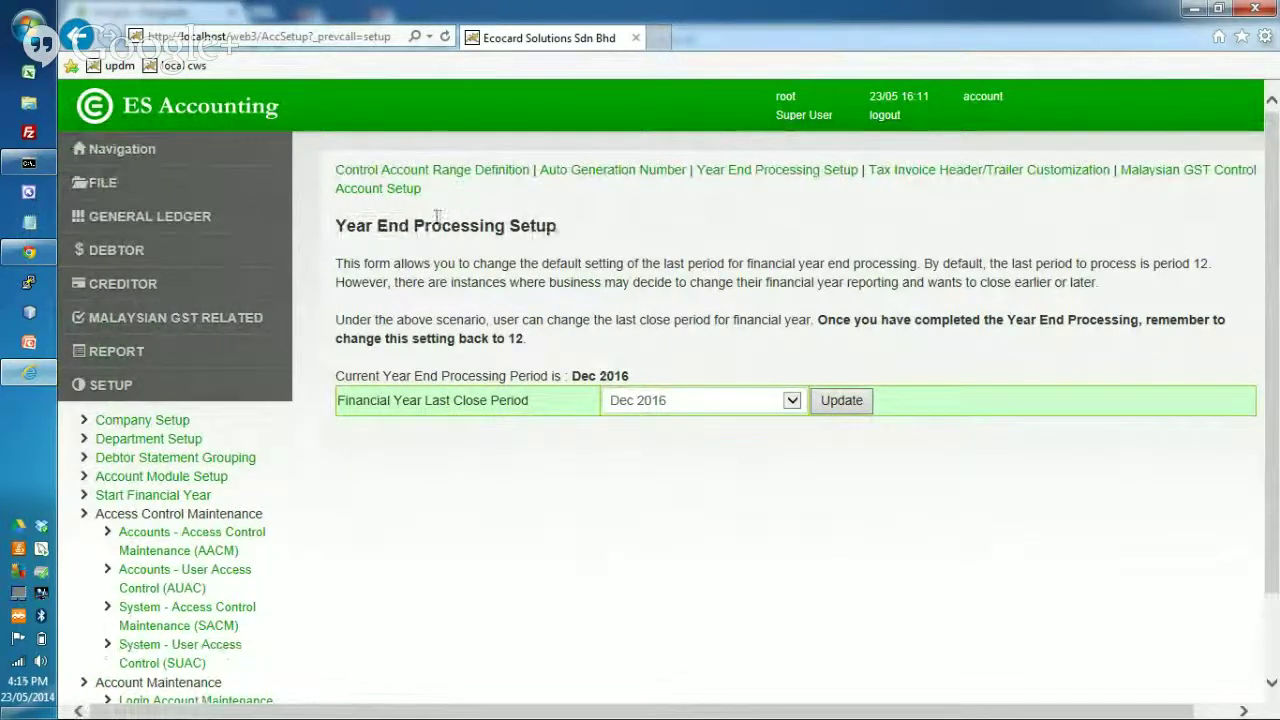
left_click(988, 177)
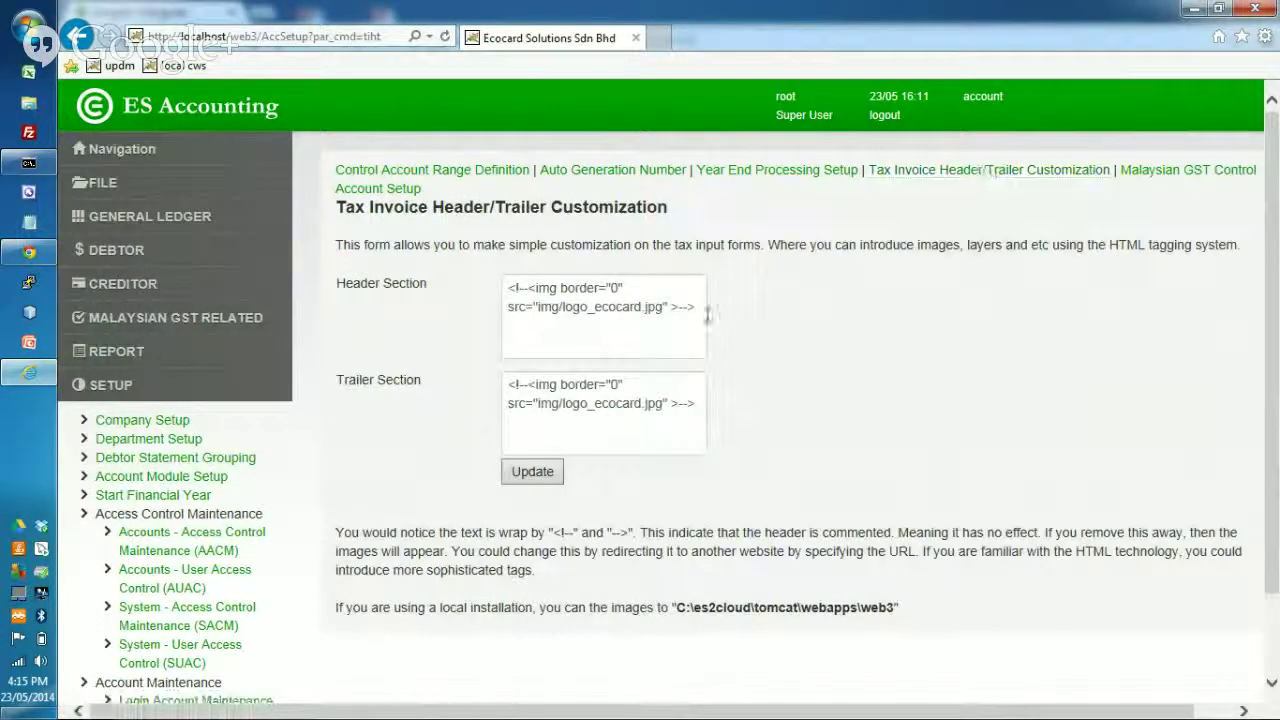
- Remove the HTML comment markers around the logo image tag in the Header Section and save the update
left_click(690, 312)
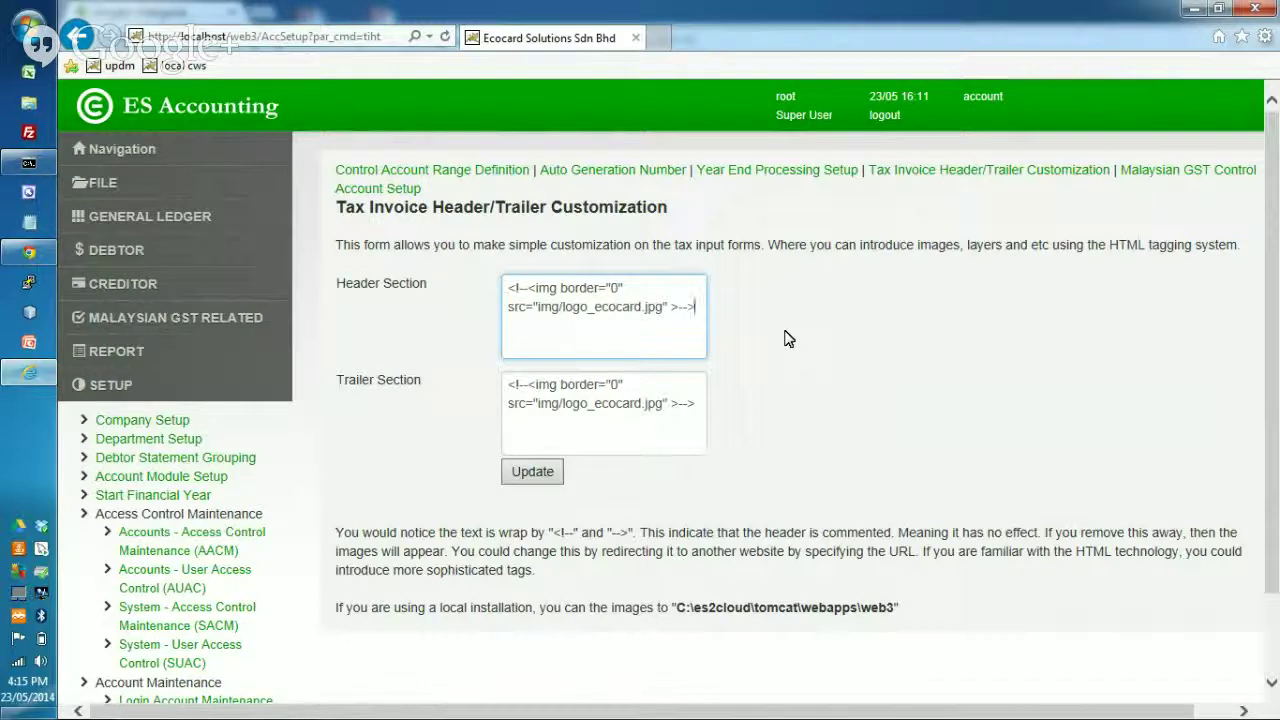
key("BackSpace")
key("BackSpace")
key("ctrl+Home")
key("Delete")
key("Delete")
key("Delete")
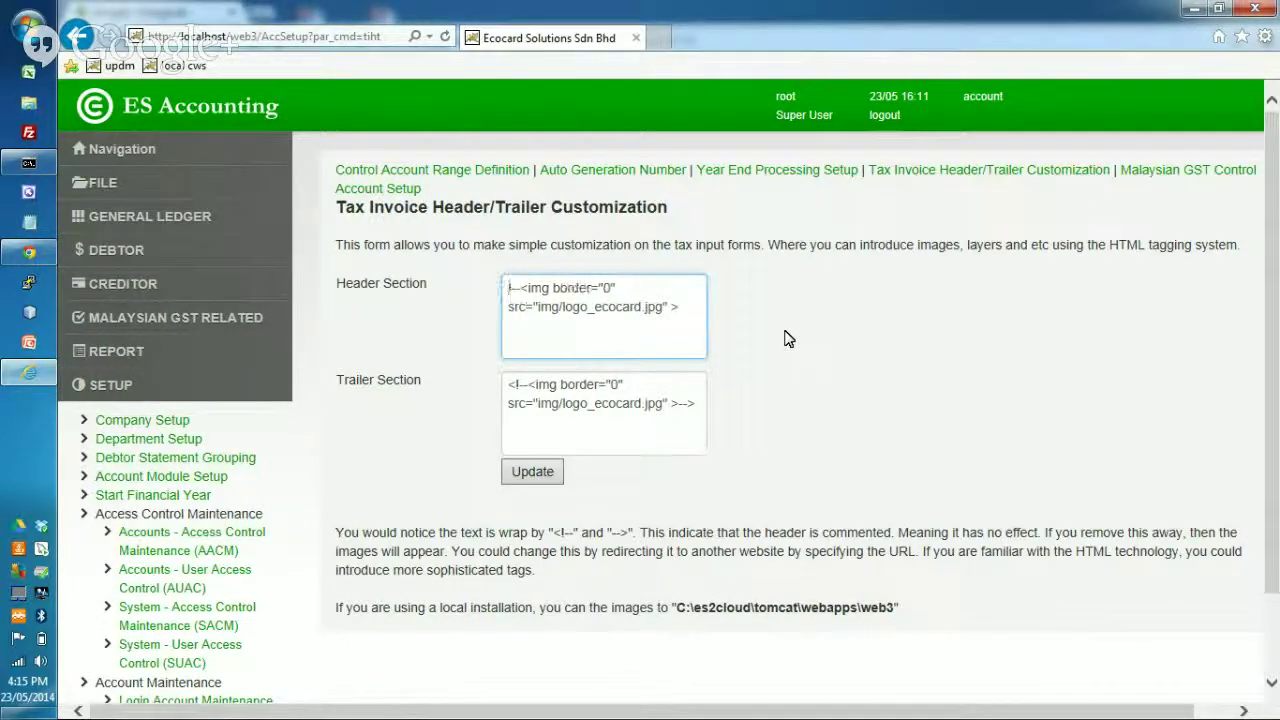
key("Delete")
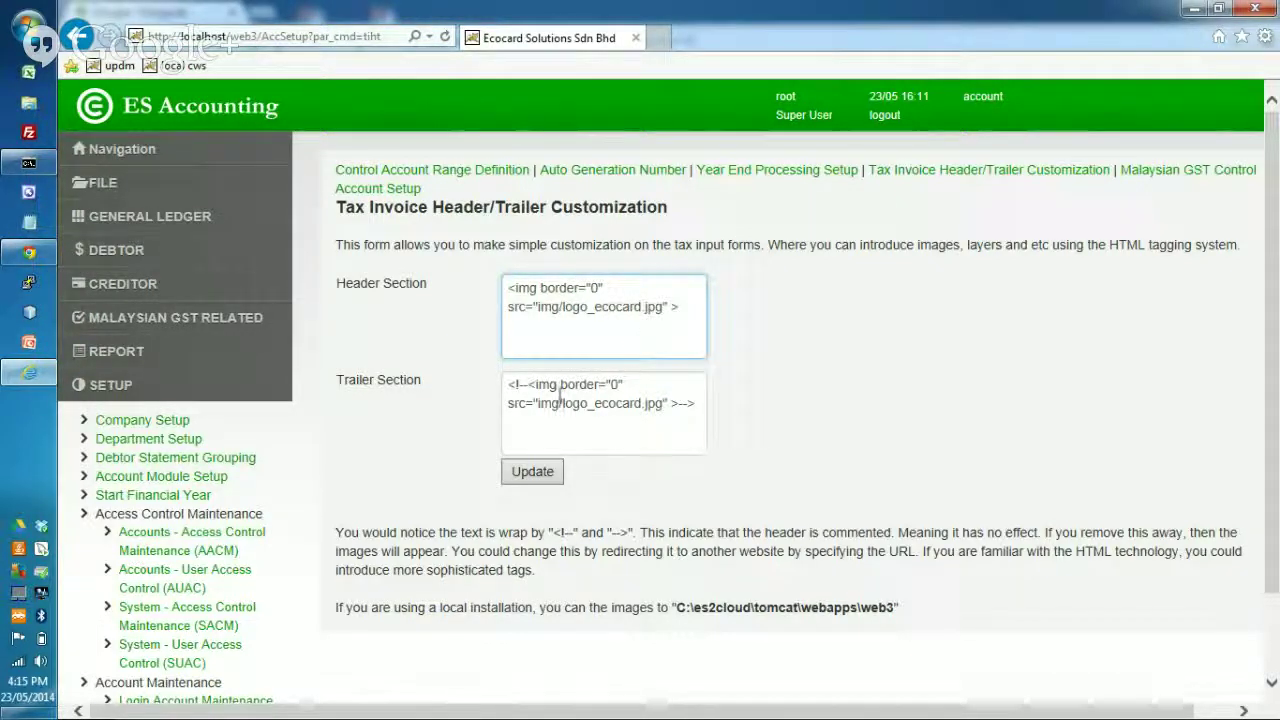
left_click(540, 476)
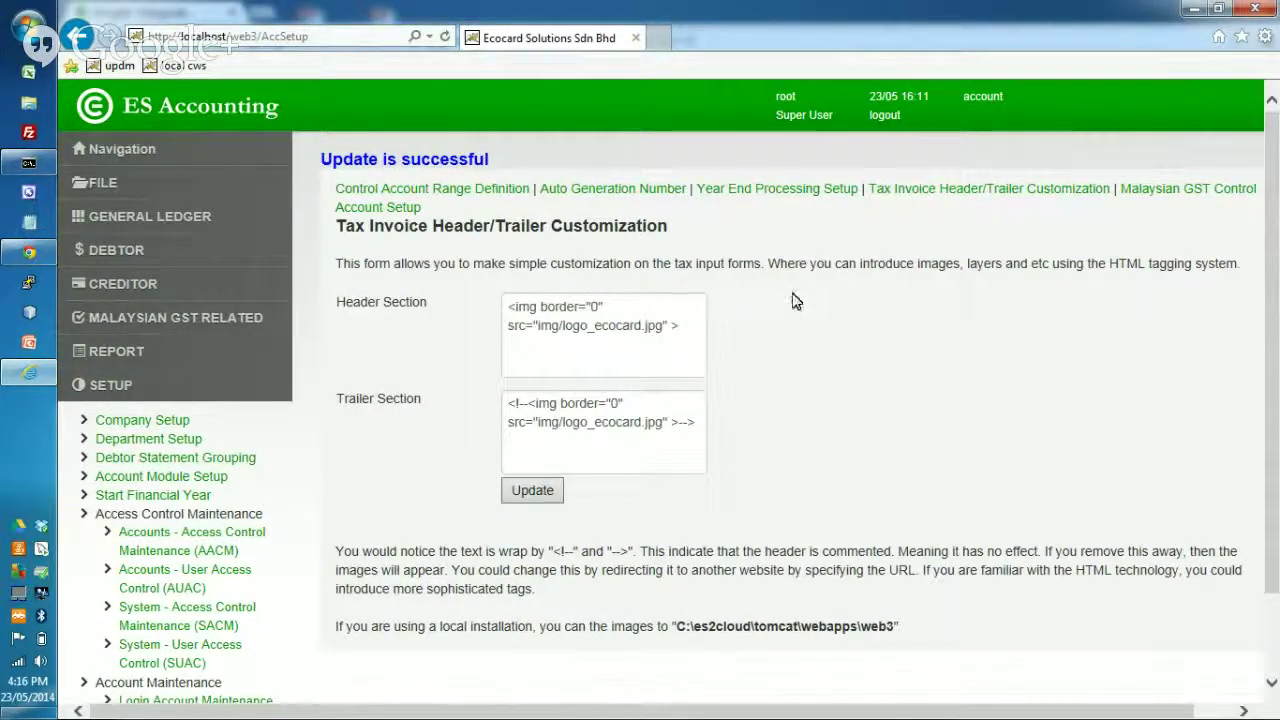
- Open the first listed sales tax invoice, dated 20/01/2017, view its printable Full Tax Invoice to check the logo header, and close the printout
left_click(125, 250)
left_click(132, 340)
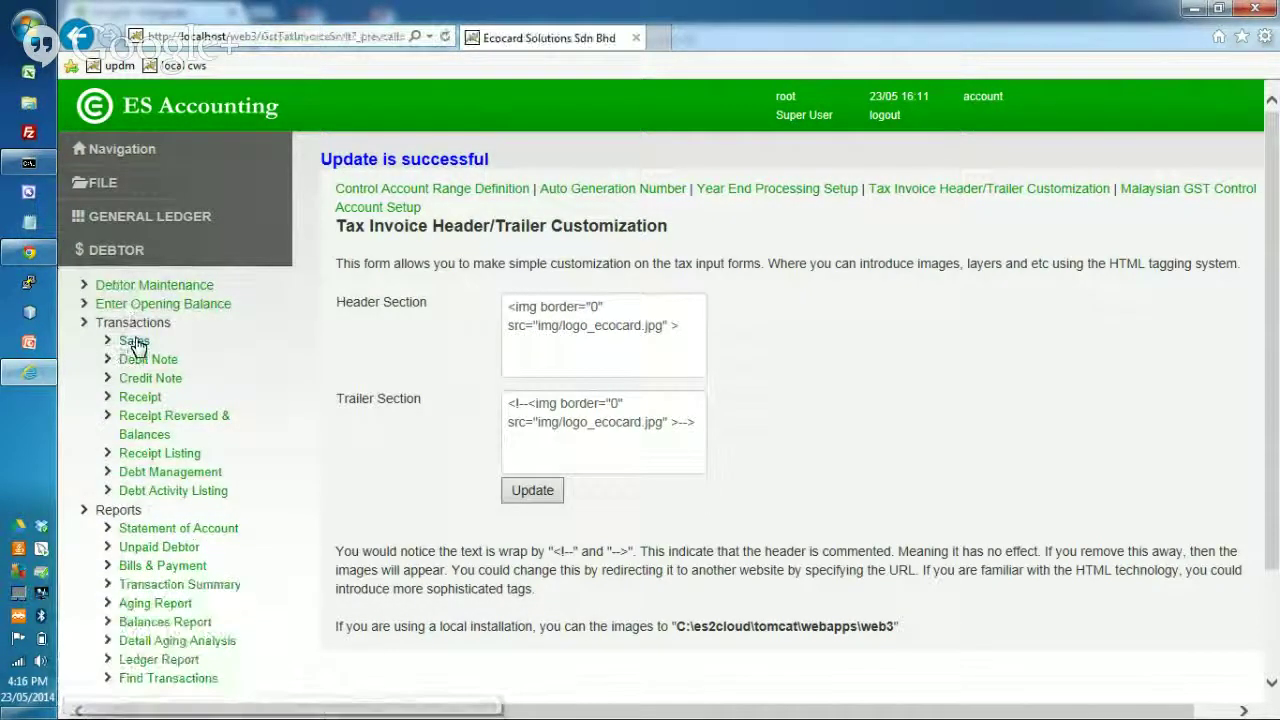
left_click(385, 310)
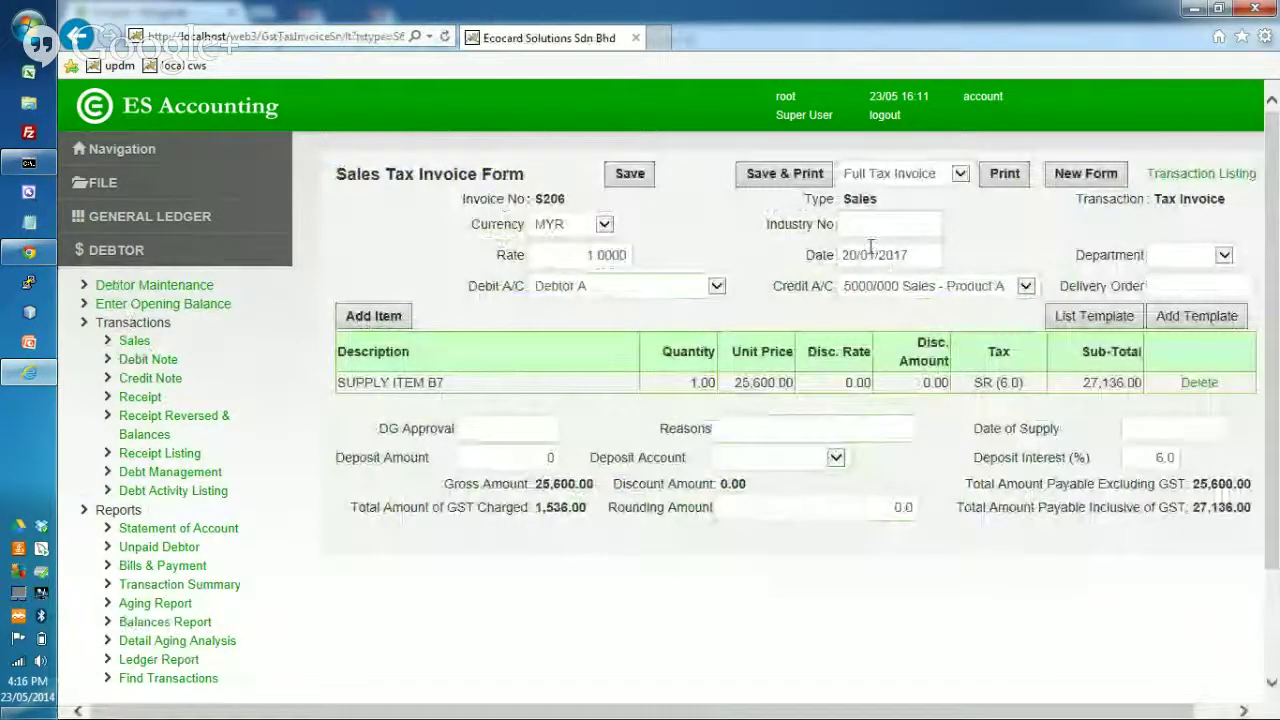
left_click(1005, 174)
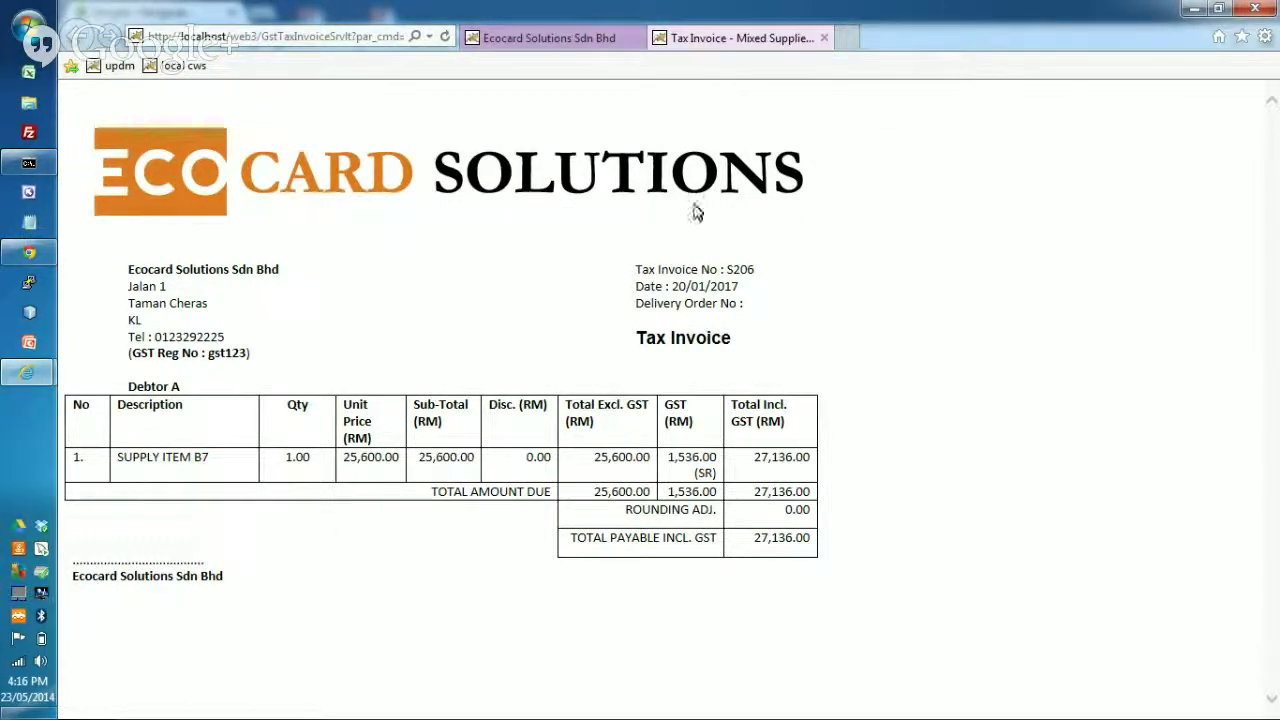
left_click(827, 42)
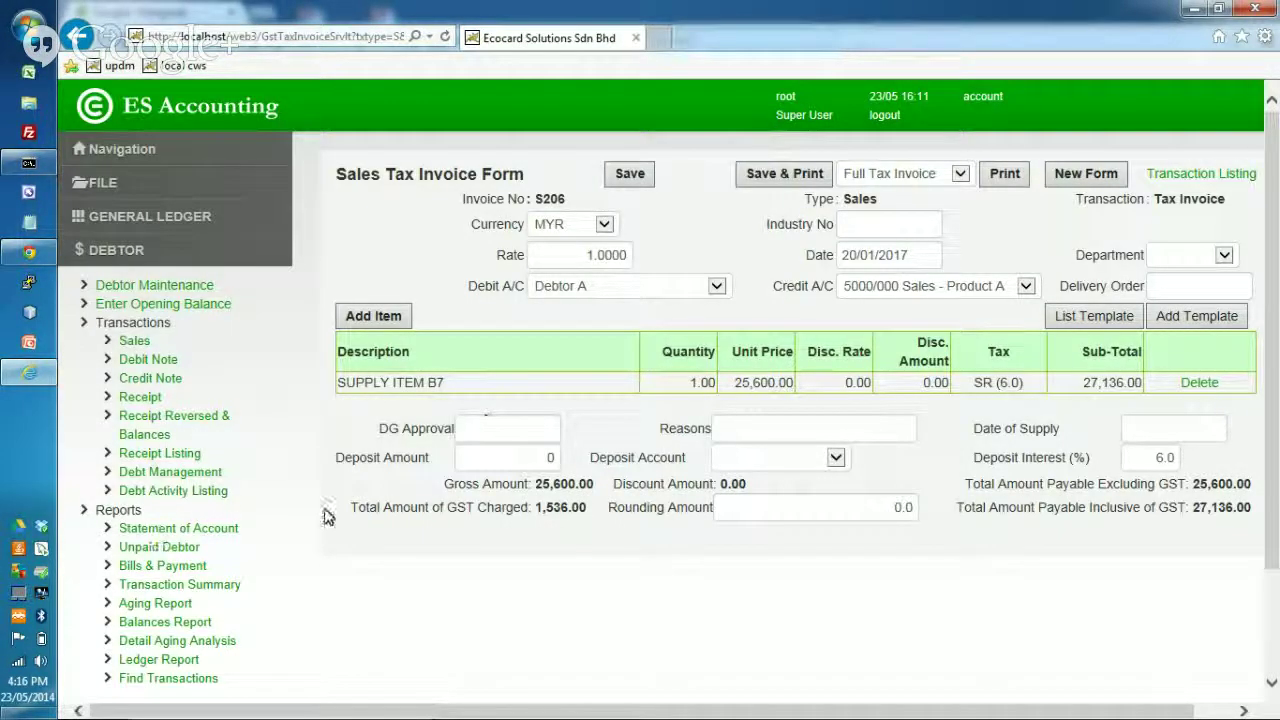
- Return to Tax Invoice Header/Trailer Customization in the Account Module Setup
scroll(205, 553, "down", 3)
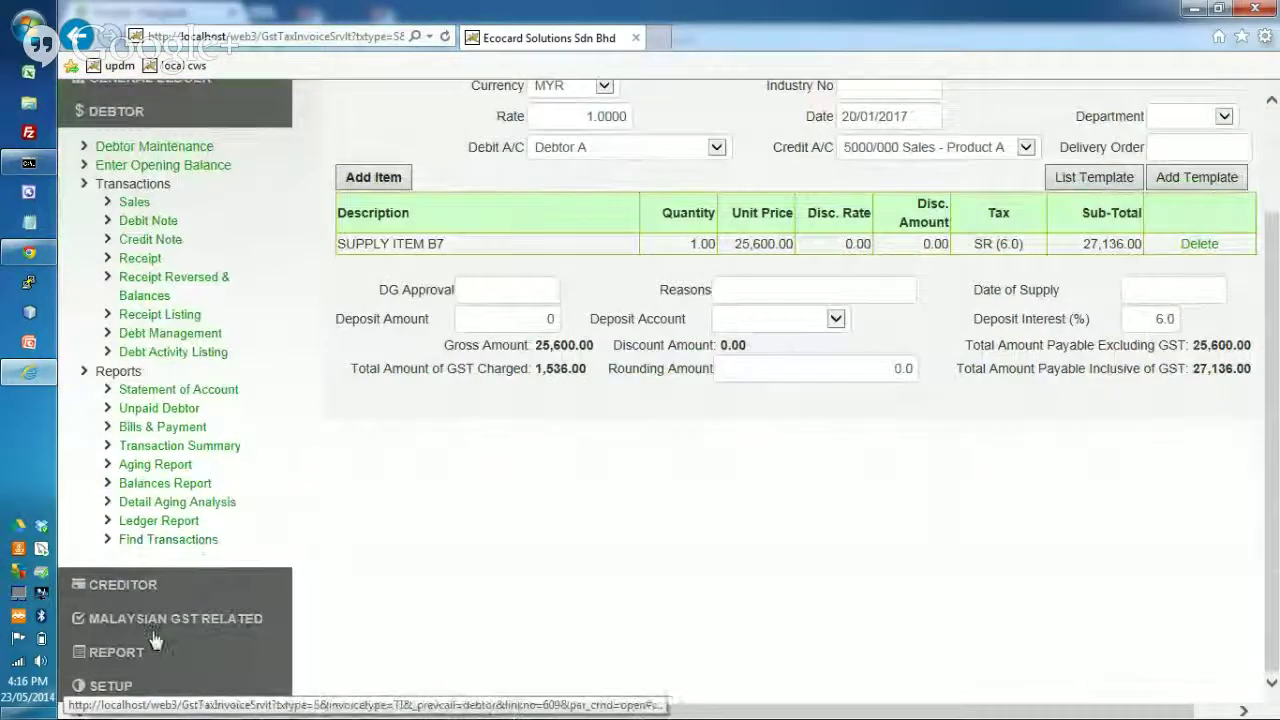
left_click(108, 685)
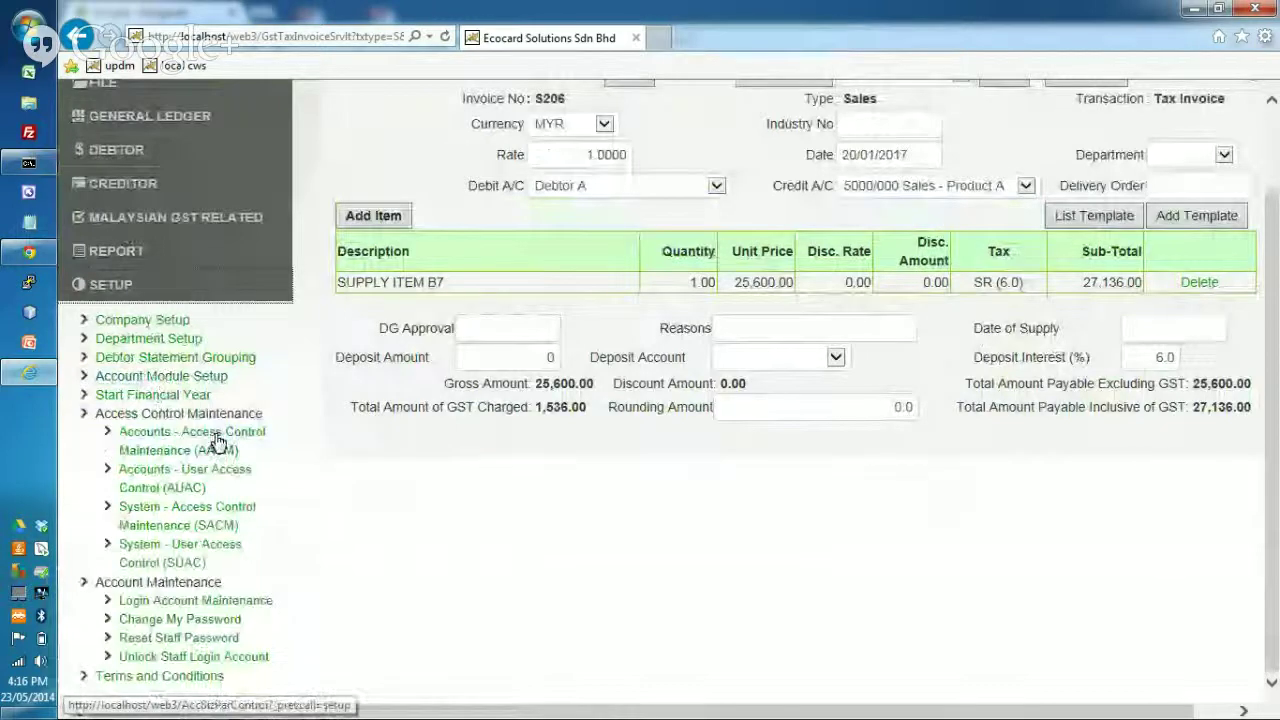
left_click(160, 378)
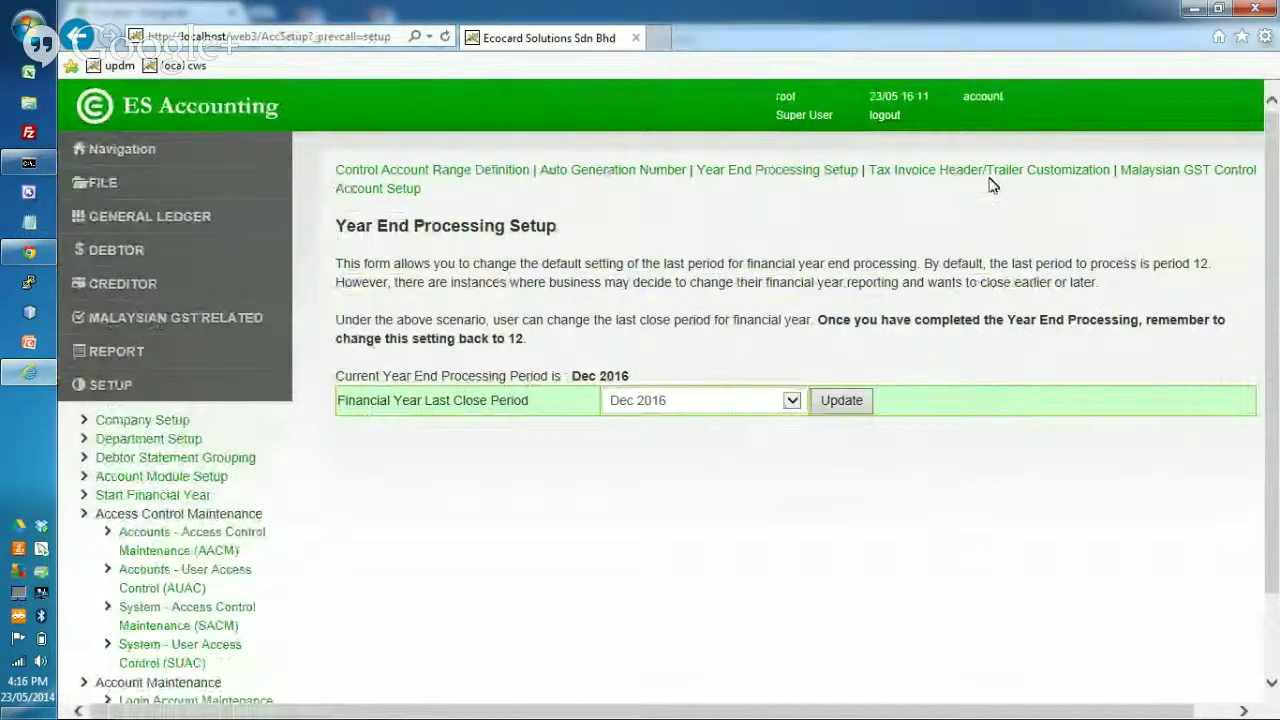
left_click(1020, 171)
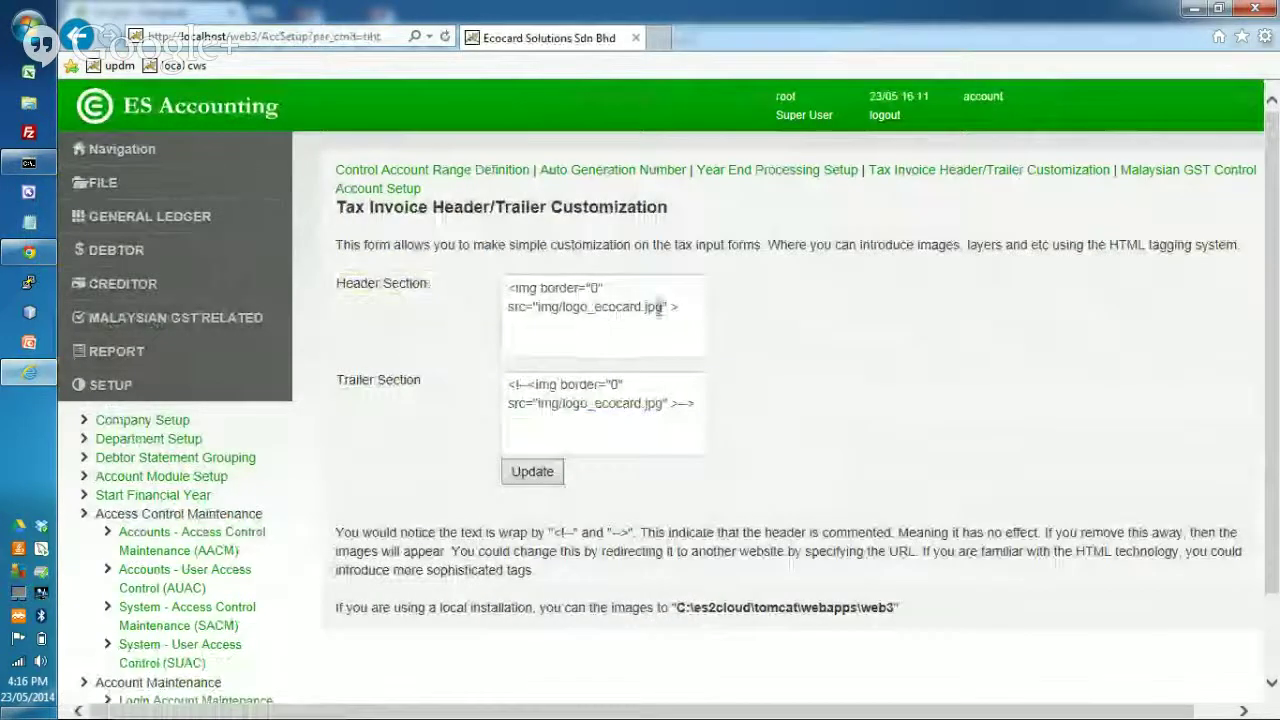
- Comment out the logo image tag in the Header Section by wrapping it in <!-- and -->
left_click(687, 308)
type("--")
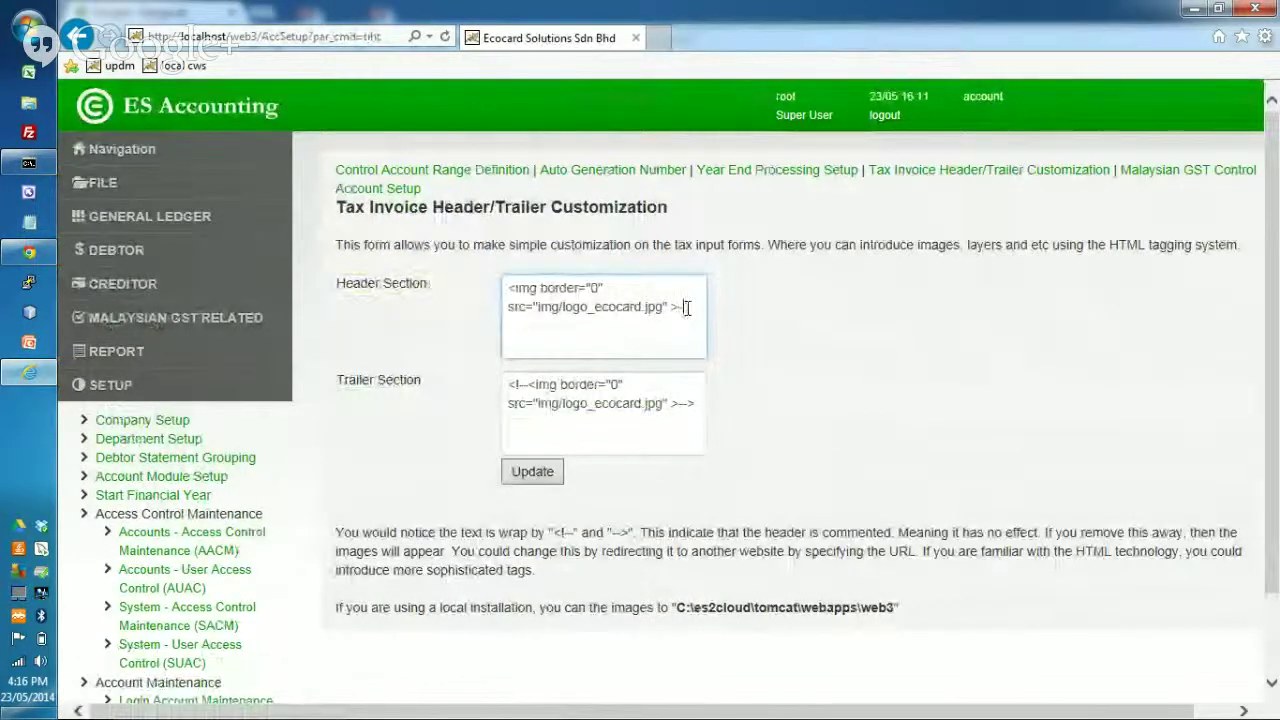
type(">")
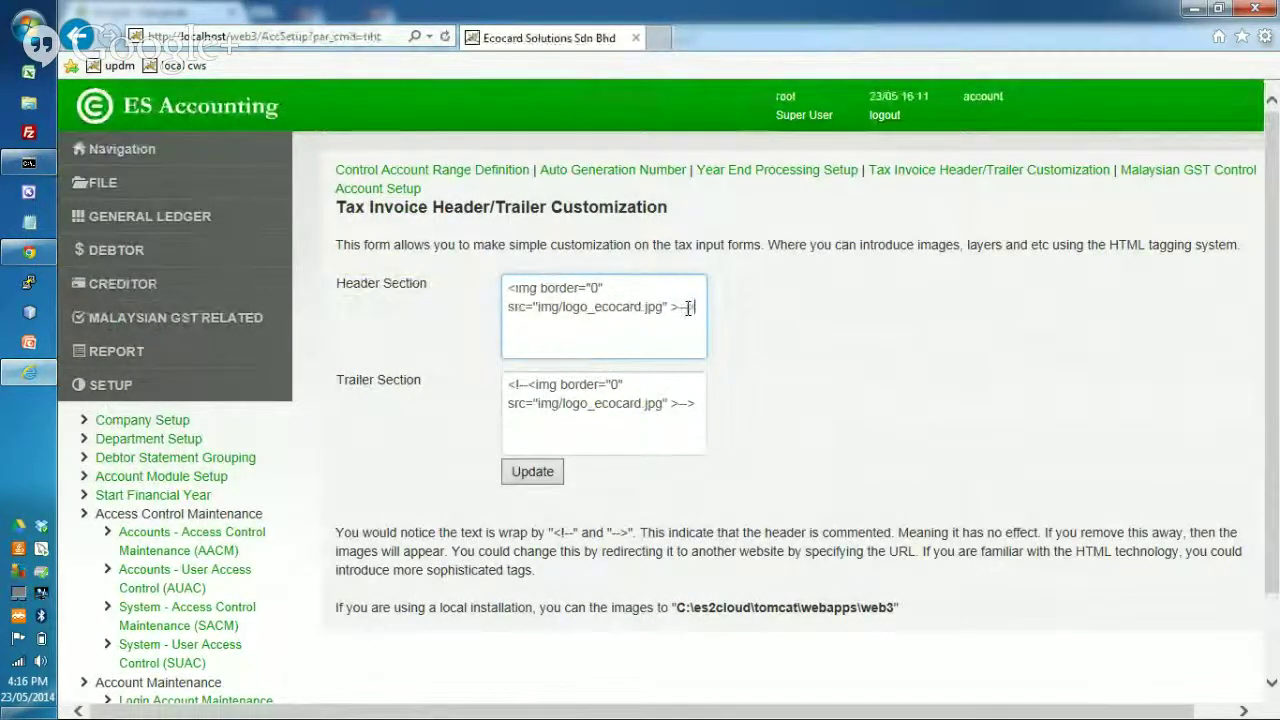
key("Home")
key("Right")
key("Up")
key("Left")
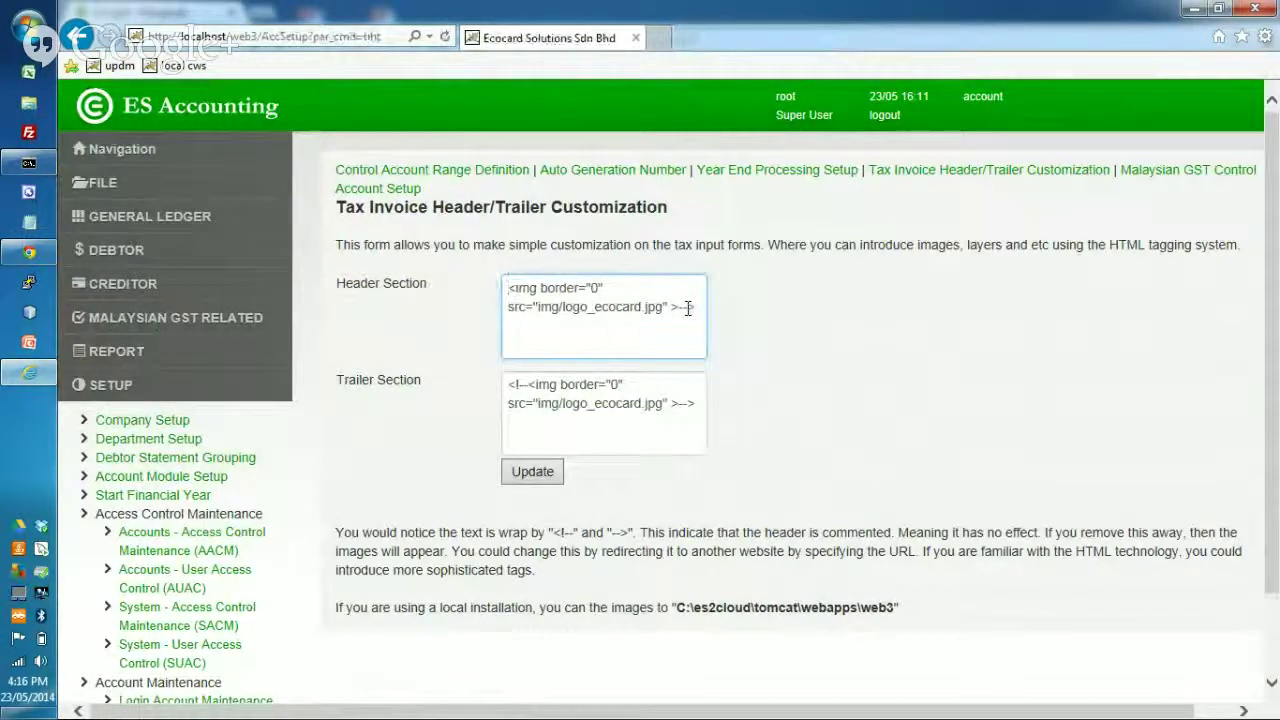
type("<")
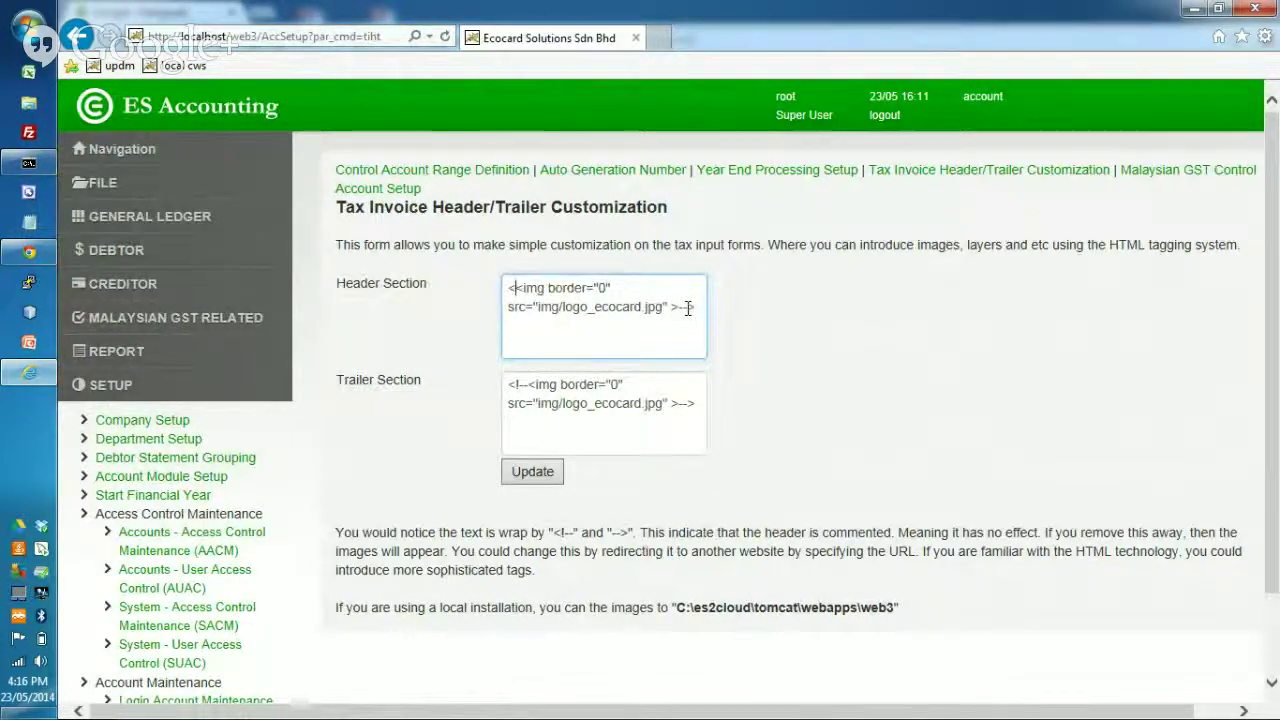
type("!--")
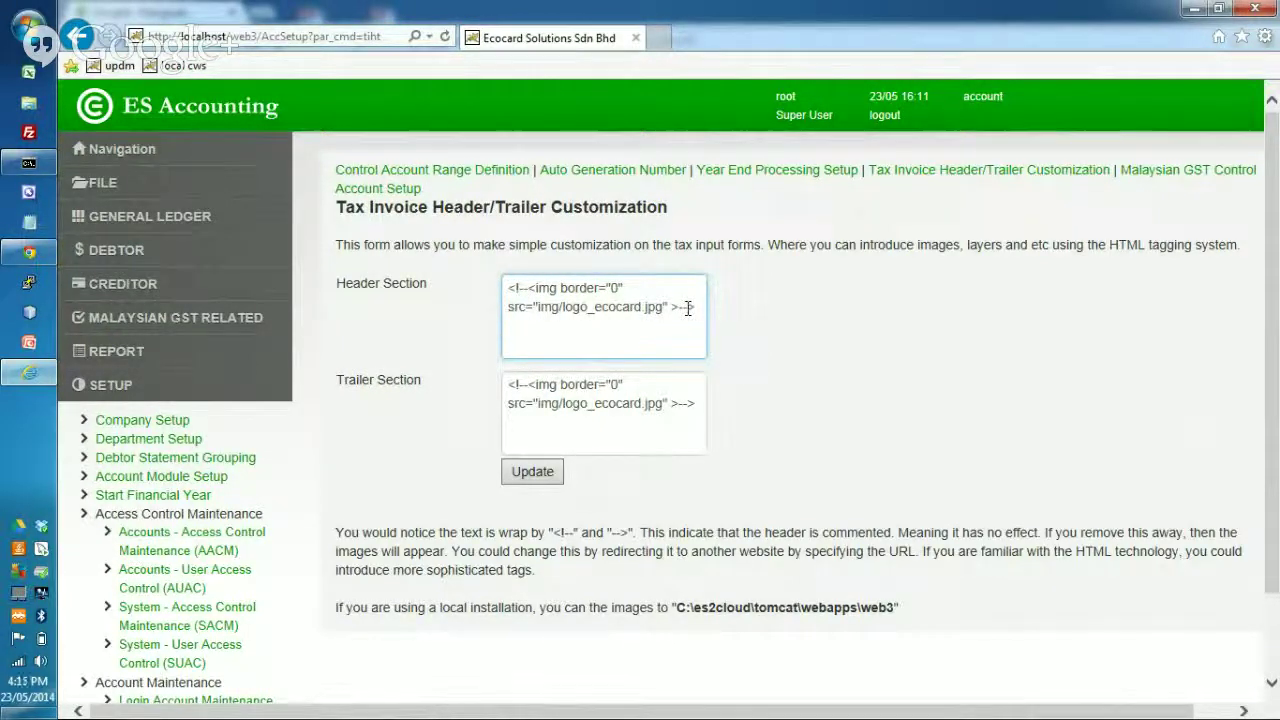
- Add the line <h1>Testing header</h1> below the commented image tag in the Header Section
key("Return")
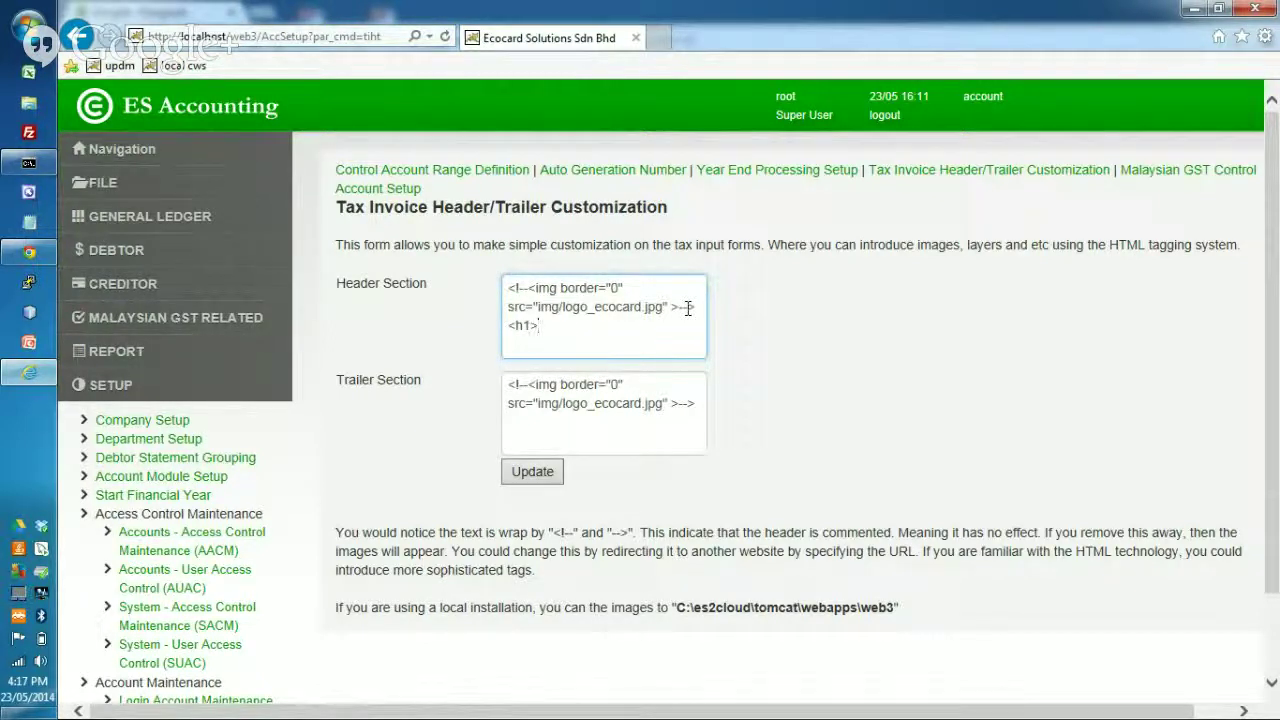
type("<h1>Testing header<")
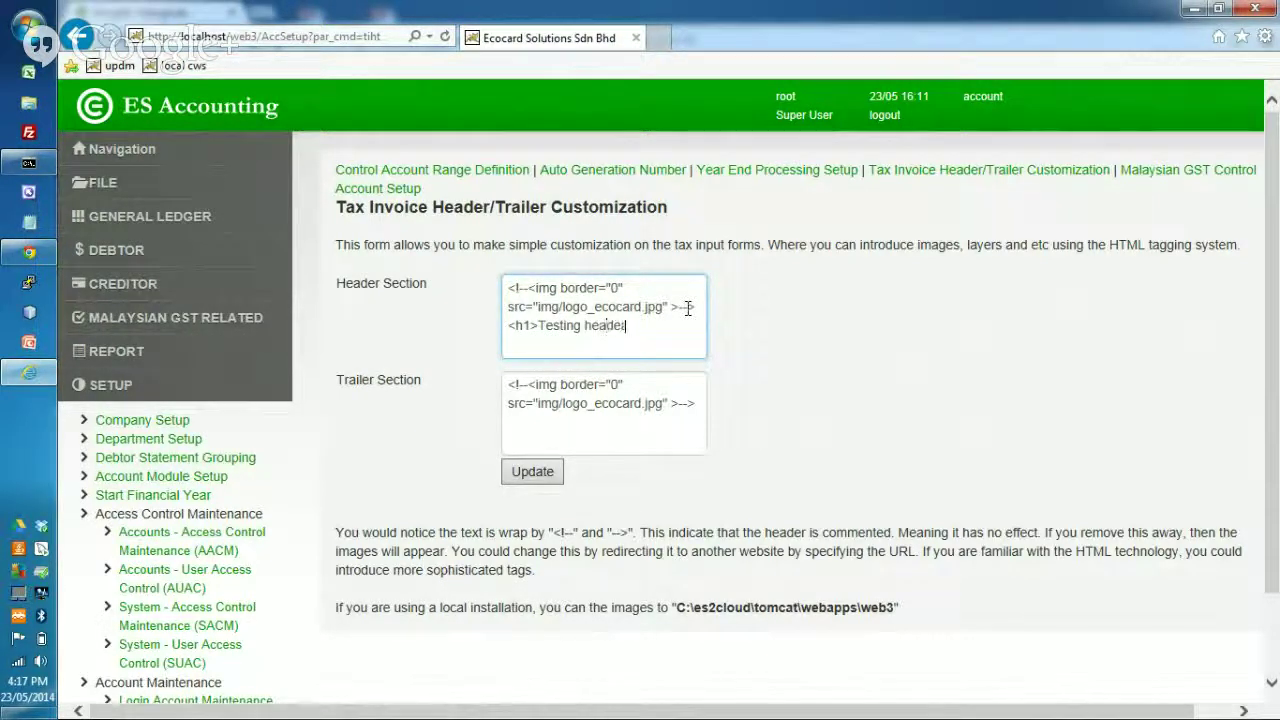
type("/h1")
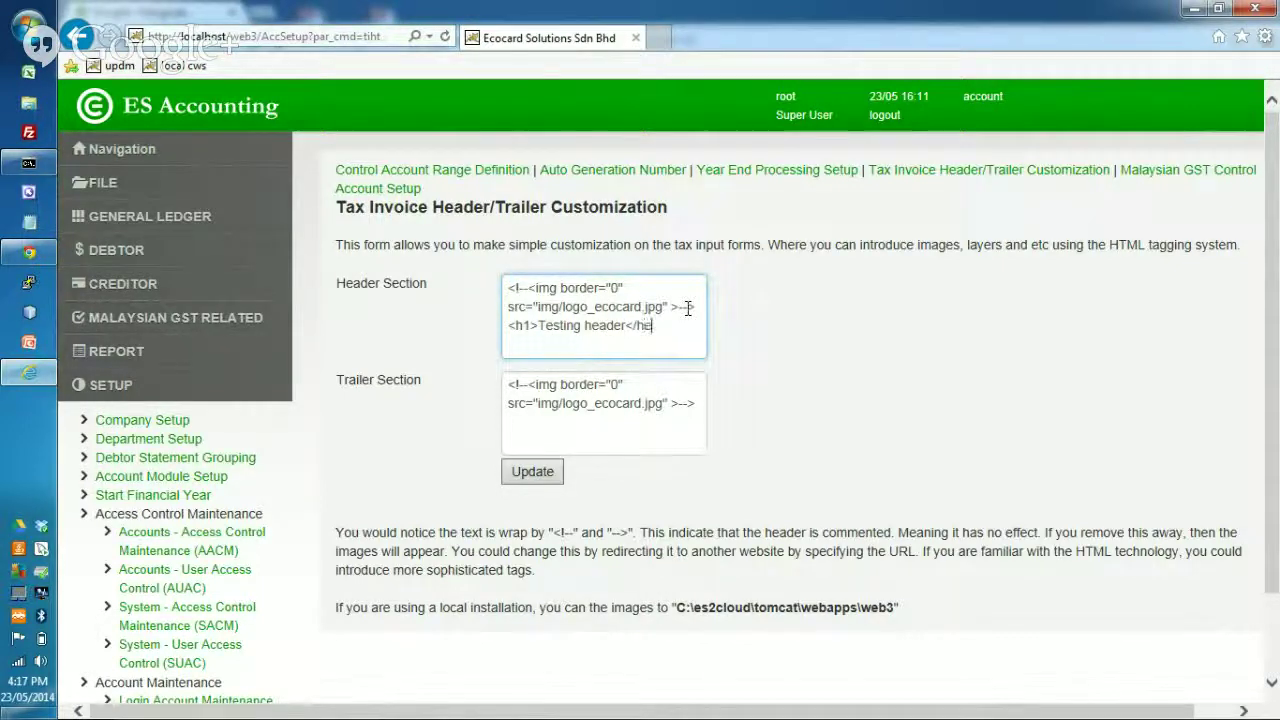
type(">")
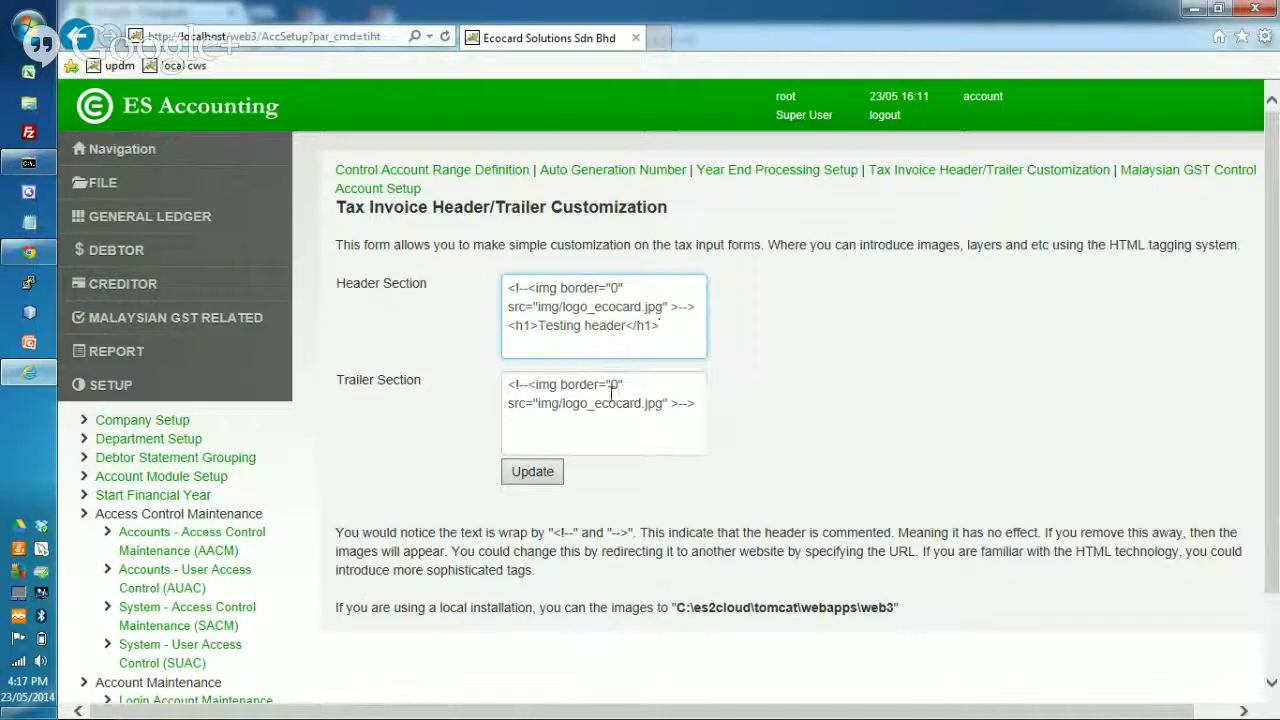
left_click(745, 372)
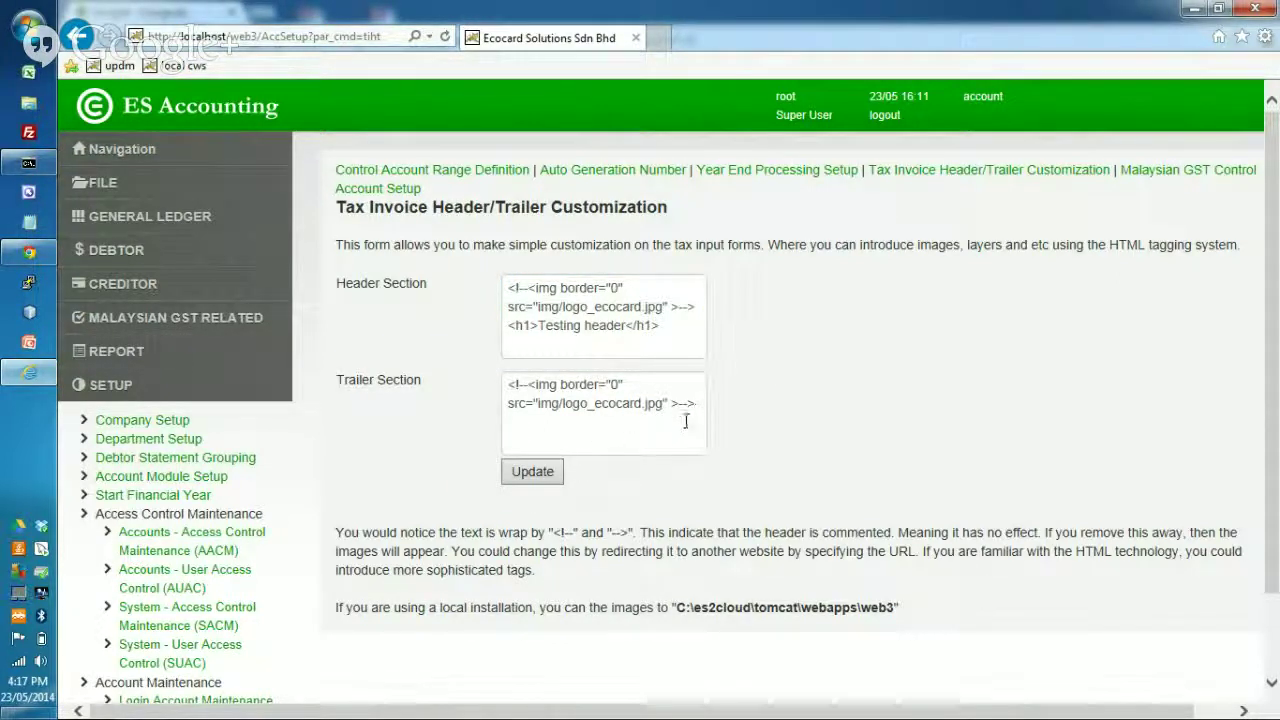
- Copy the <h1>Testing header</h1> line from the Header Section to below the commented image tag in the Trailer Section
left_click_drag(666, 326, 389, 313)
key("ctrl+c")
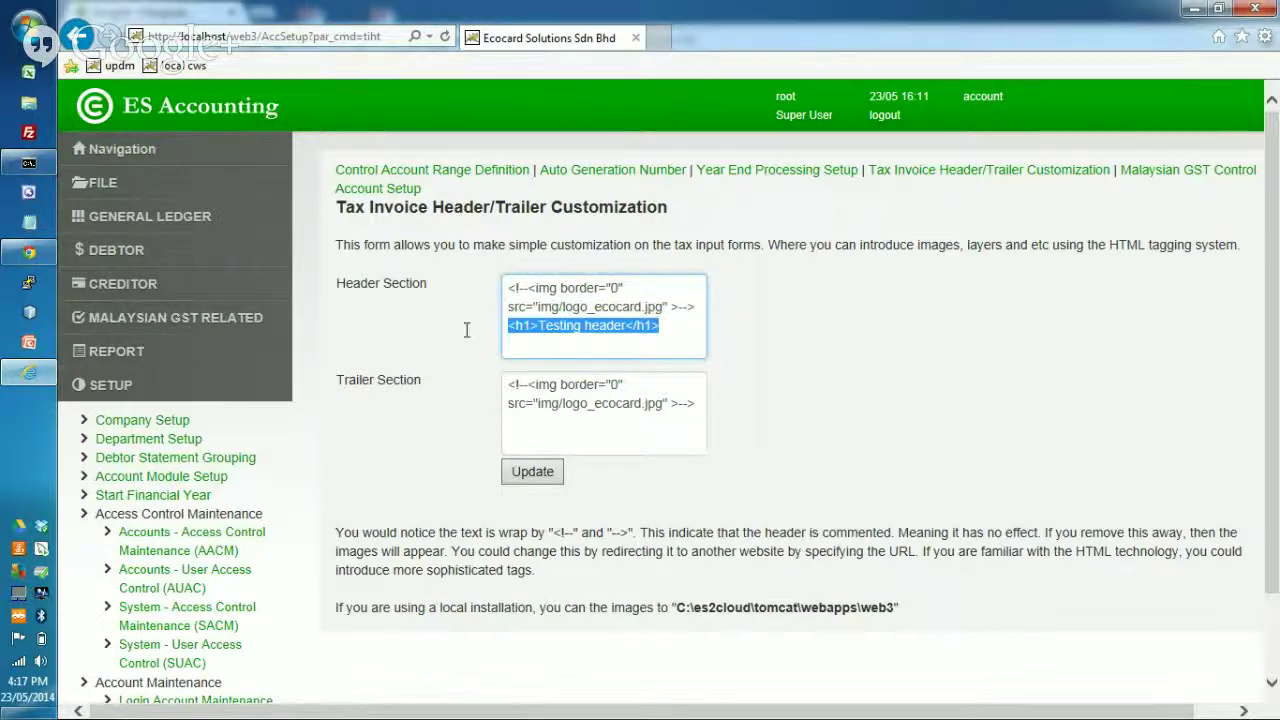
left_click(697, 424)
key("ctrl+v")
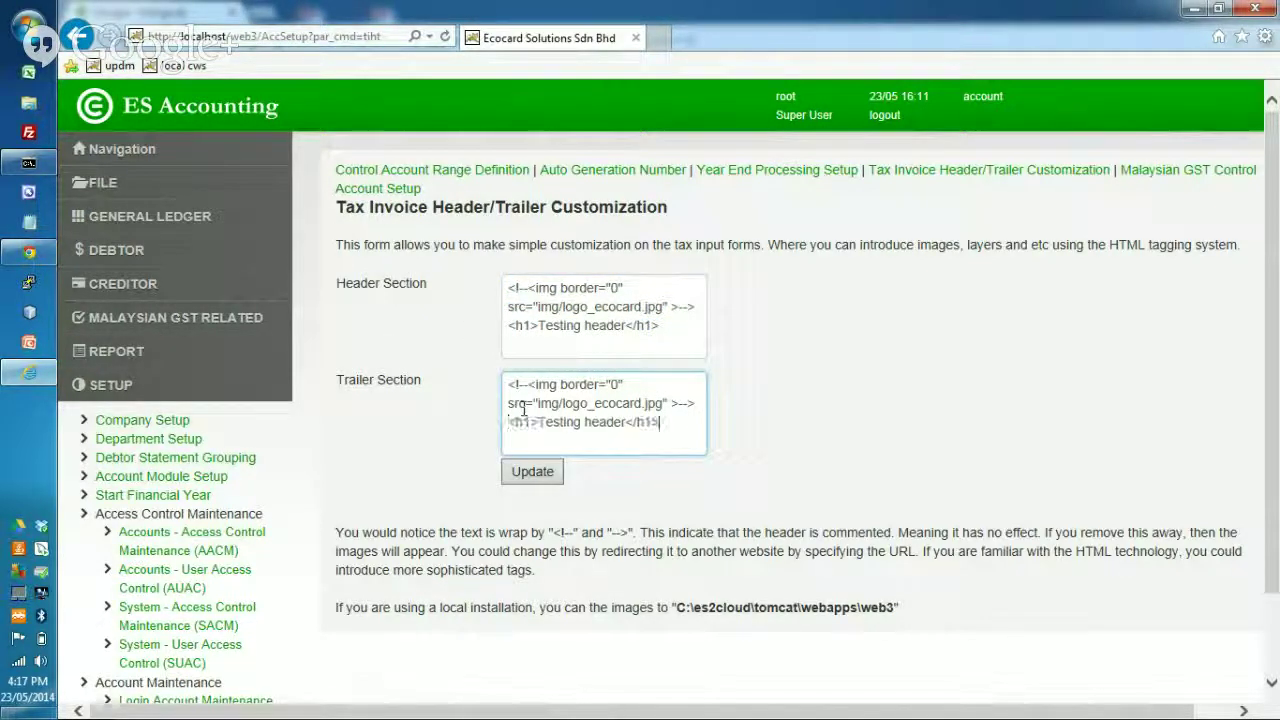
- Change the Trailer Section heading text to "Testing trailer" and save the header and trailer update
key("Left")
key("Left")
key("Left")
key("Left")
key("Left")
key("BackSpace")
key("BackSpace")
key("BackSpace")
key("BackSpace")
key("BackSpace")
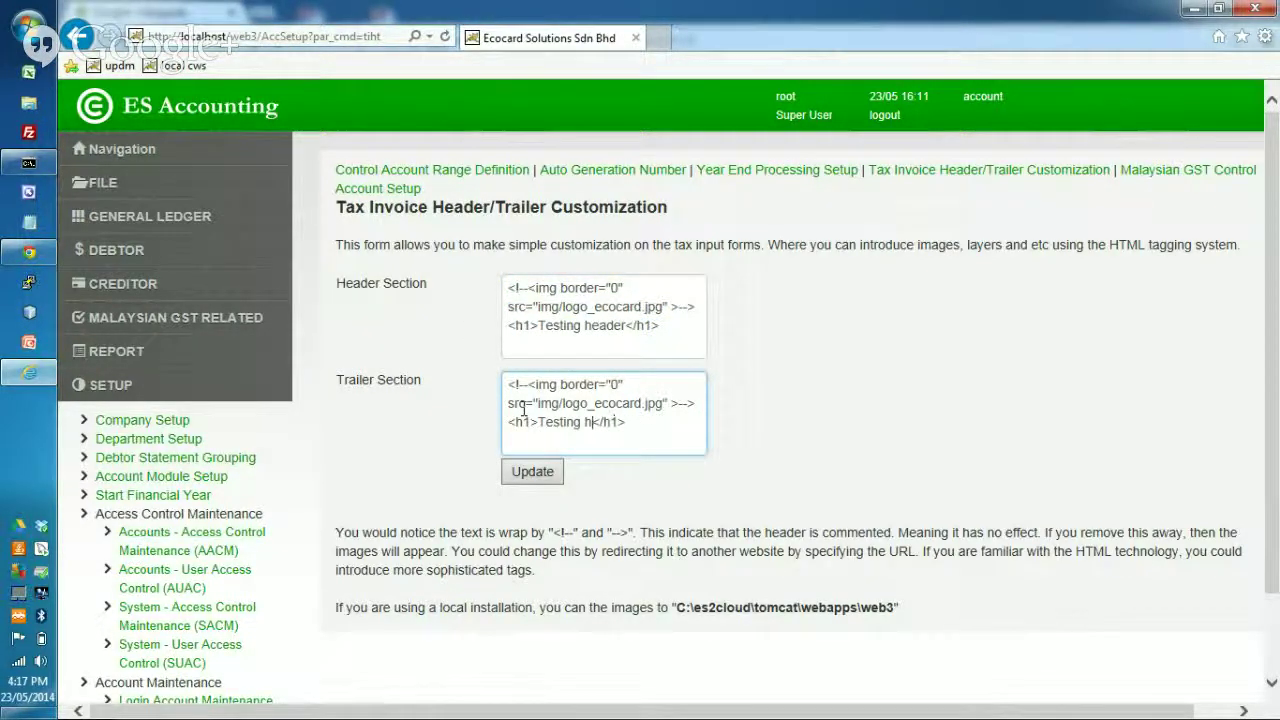
type("trailer")
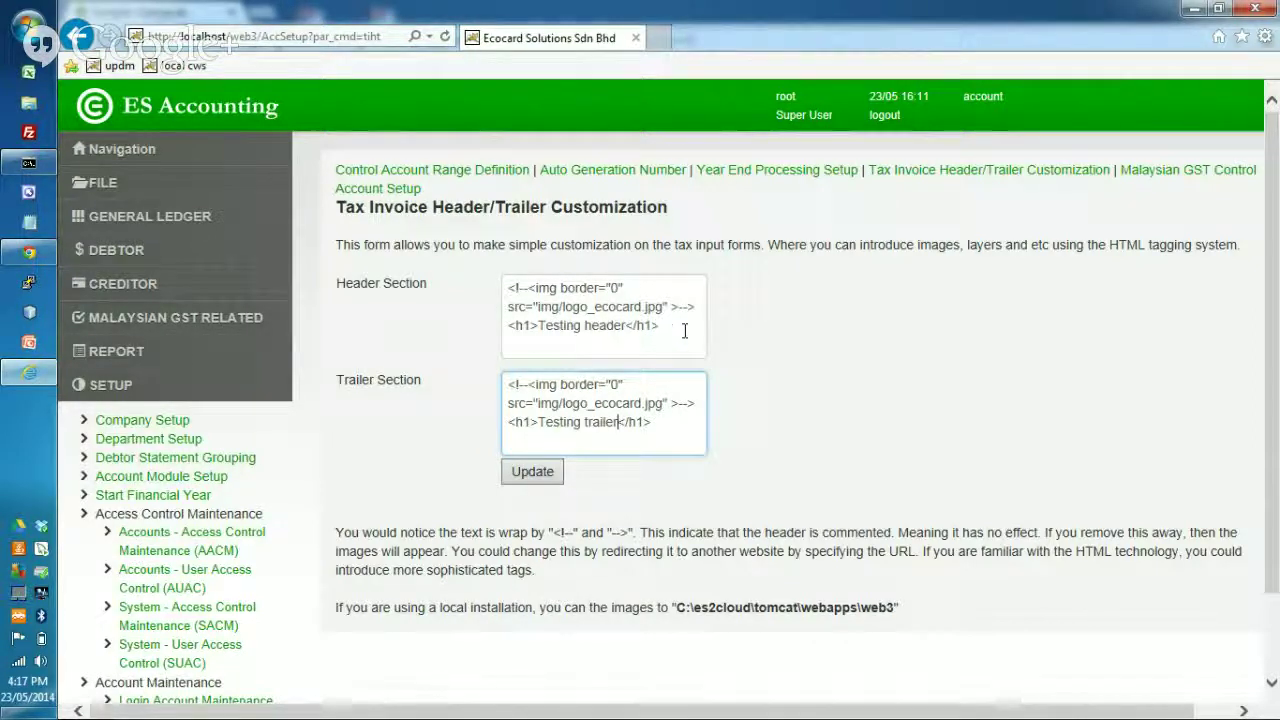
left_click(535, 475)
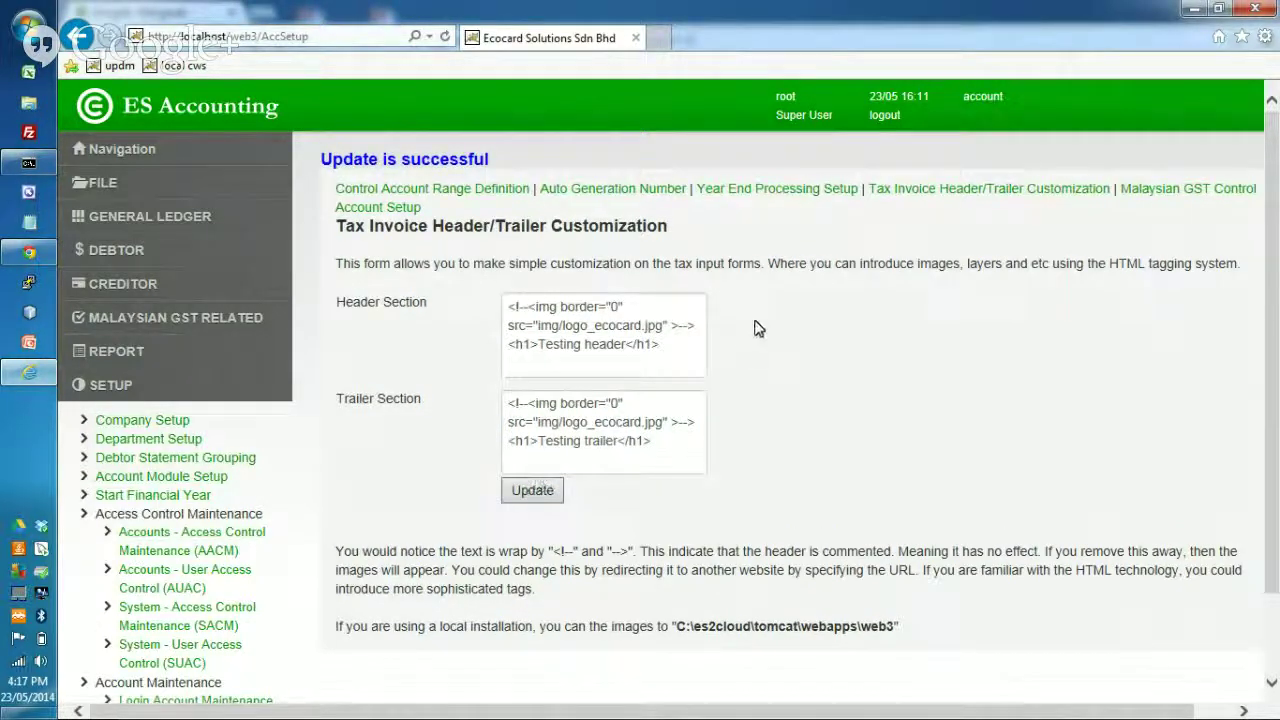
- Reopen the first listed sales tax invoice and view its printable Full Tax Invoice to check the custom header and trailer text
left_click(140, 252)
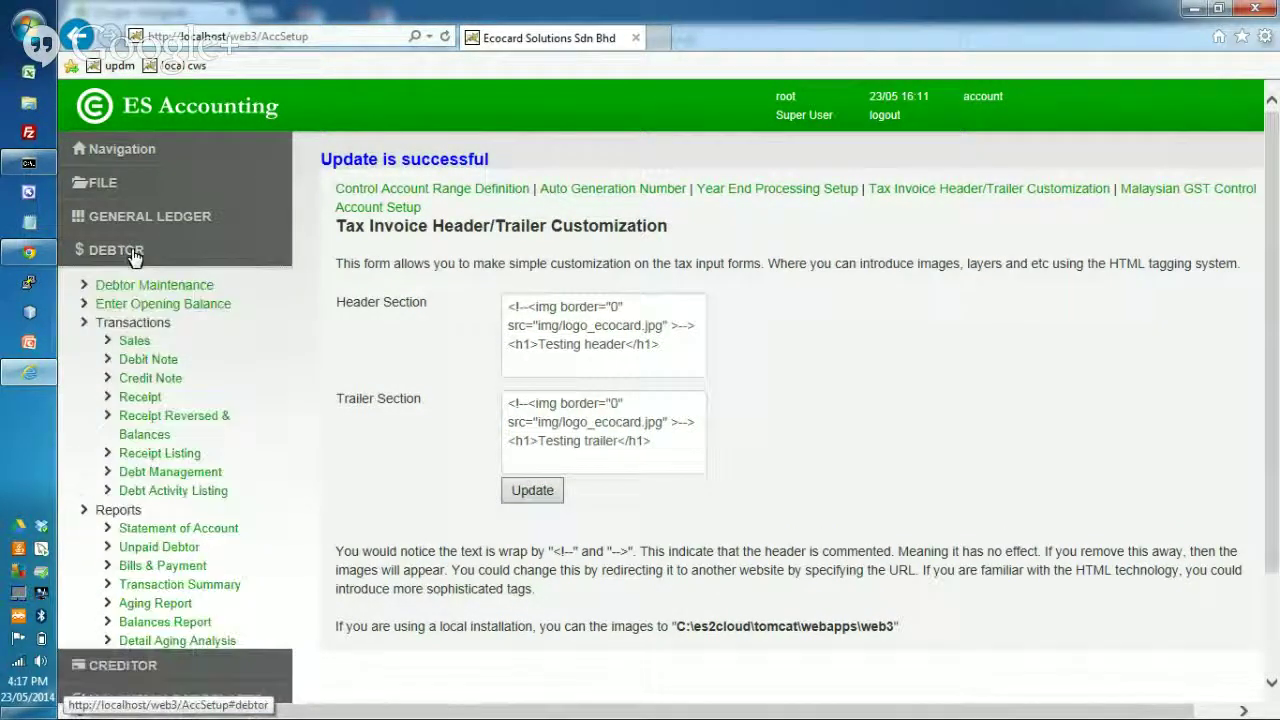
left_click(134, 343)
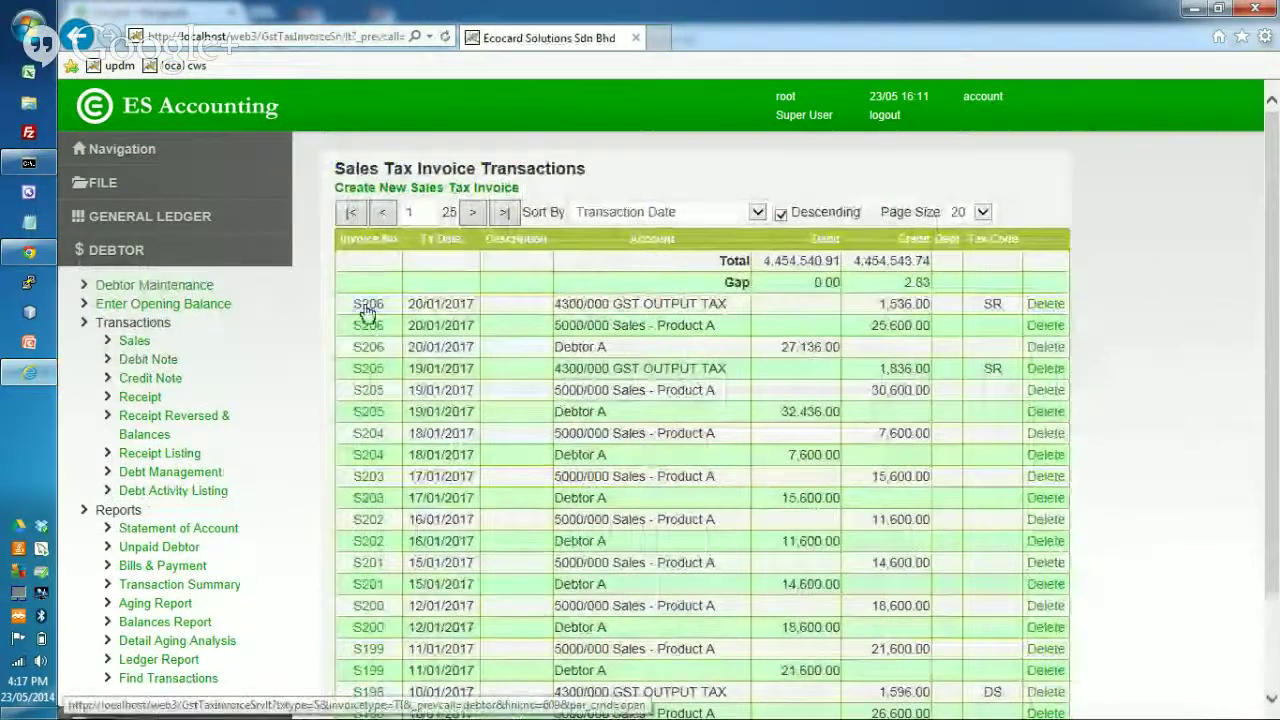
left_click(368, 305)
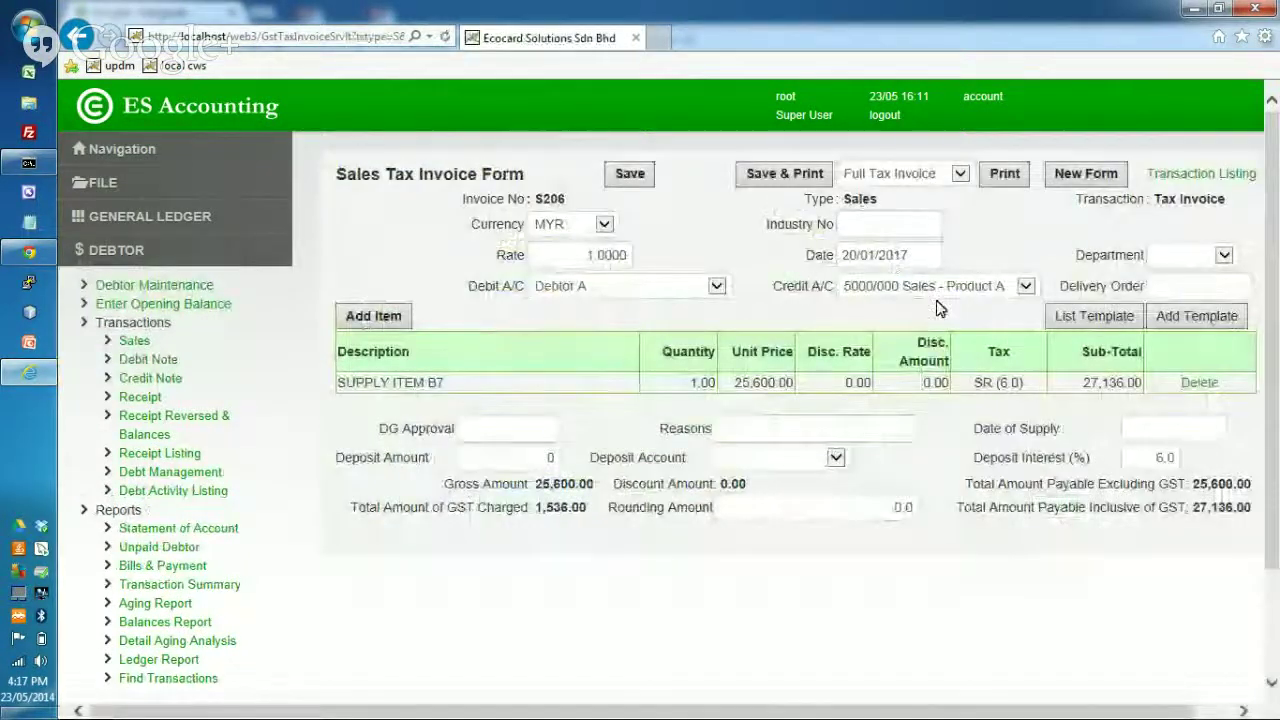
left_click(1006, 178)
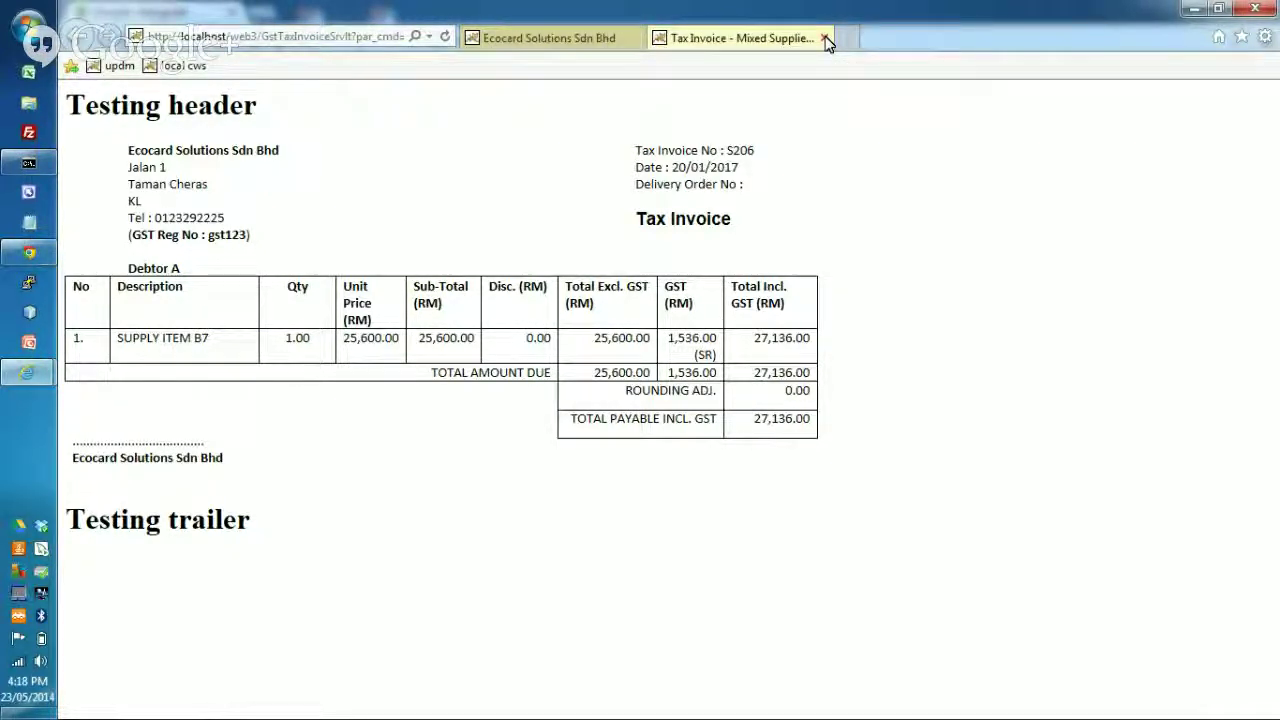
key("alt+Tab")
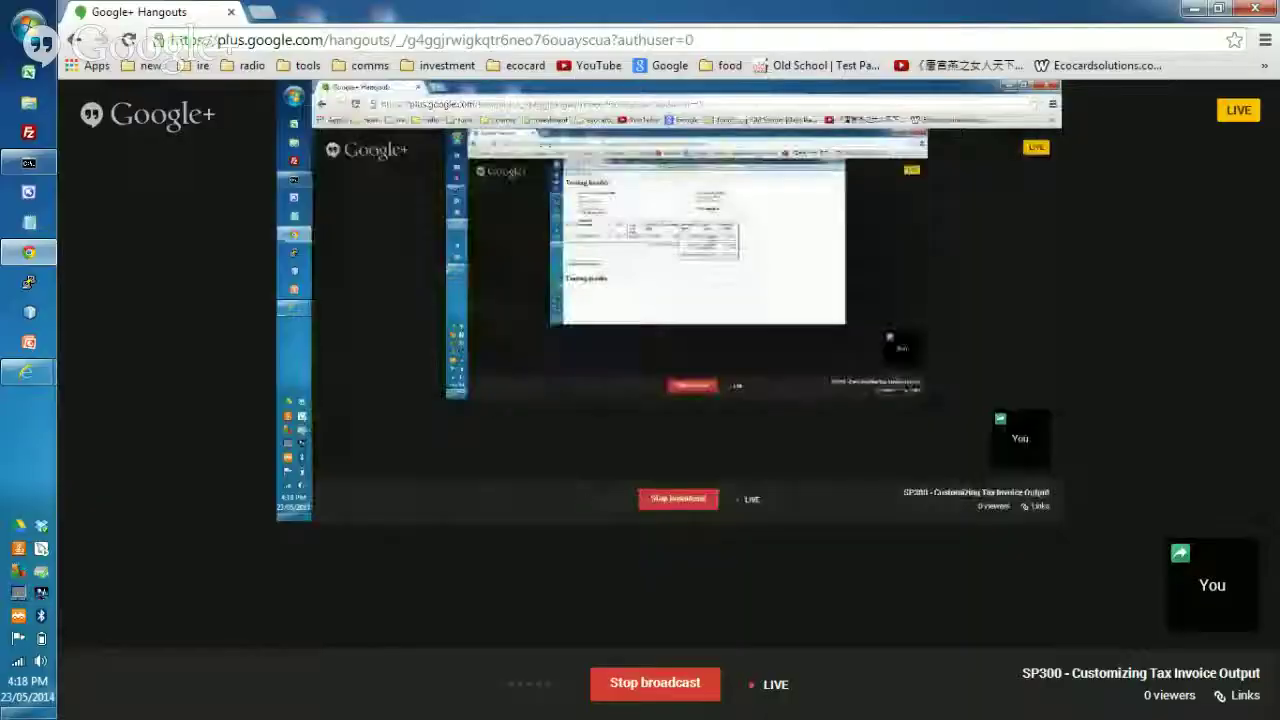
left_click(668, 678)
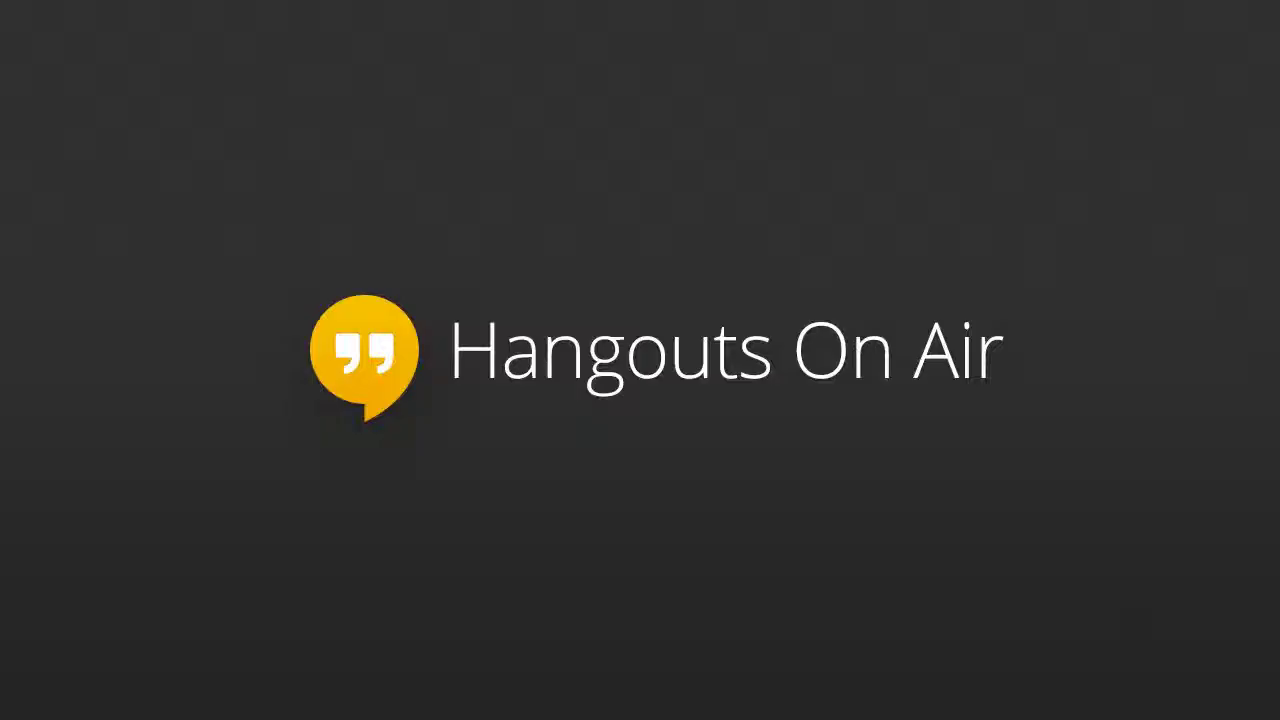